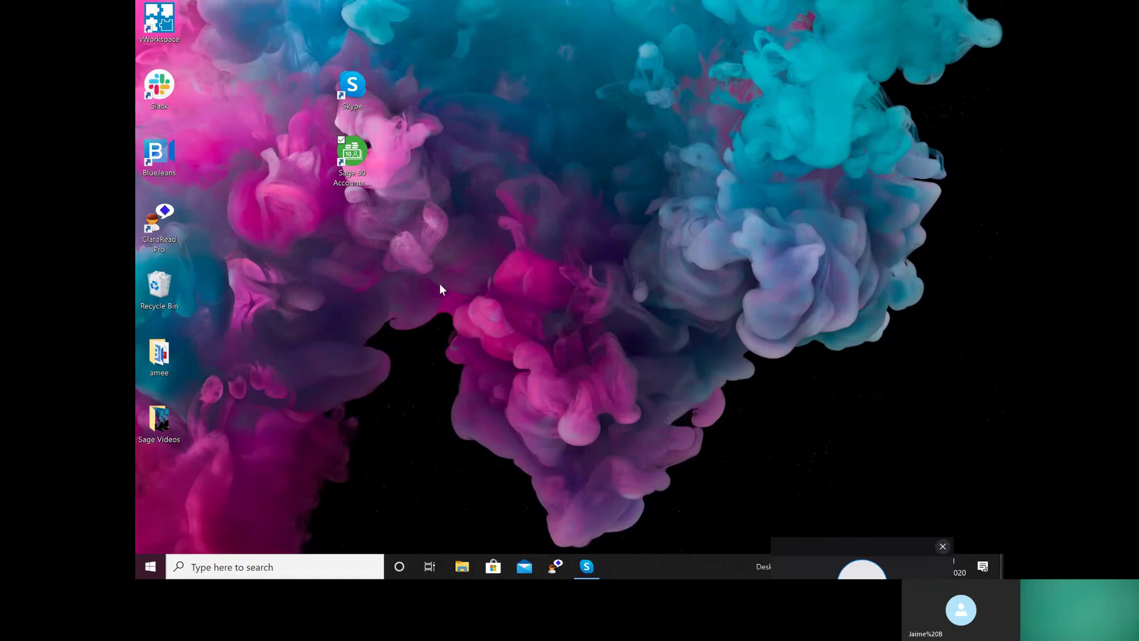
Launch Sage 50 Accounts from its desktop icon
{"action": "double_click", "coordinate": [354, 158]}
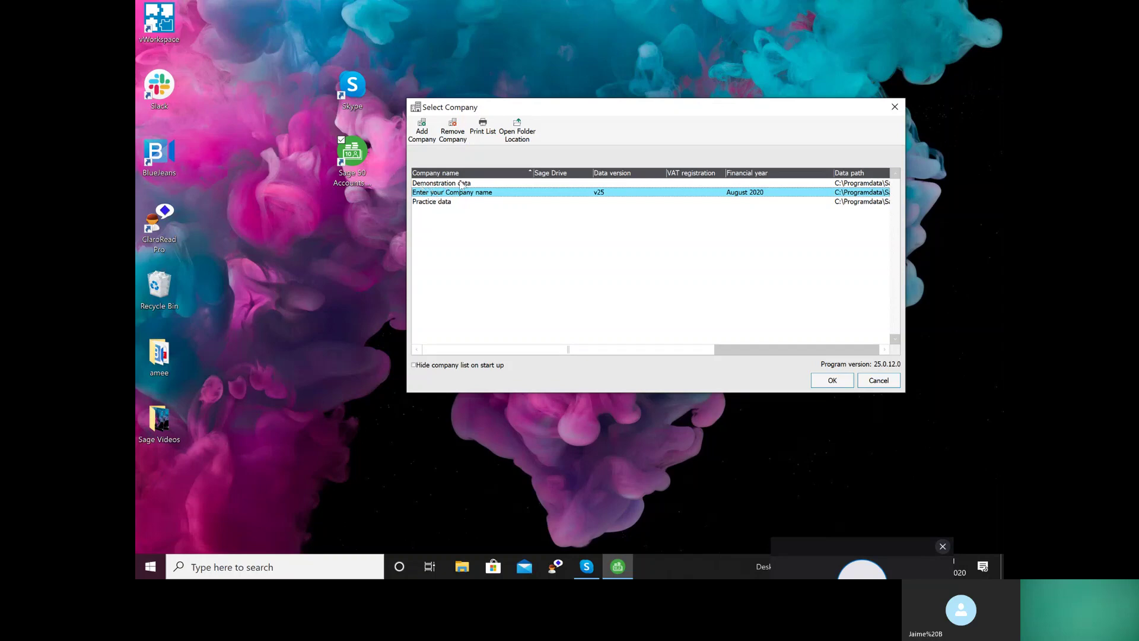
Select the 'Enter your Company name' dataset instead of Practice data and open it
{"action": "left_click", "coordinate": [439, 202]}
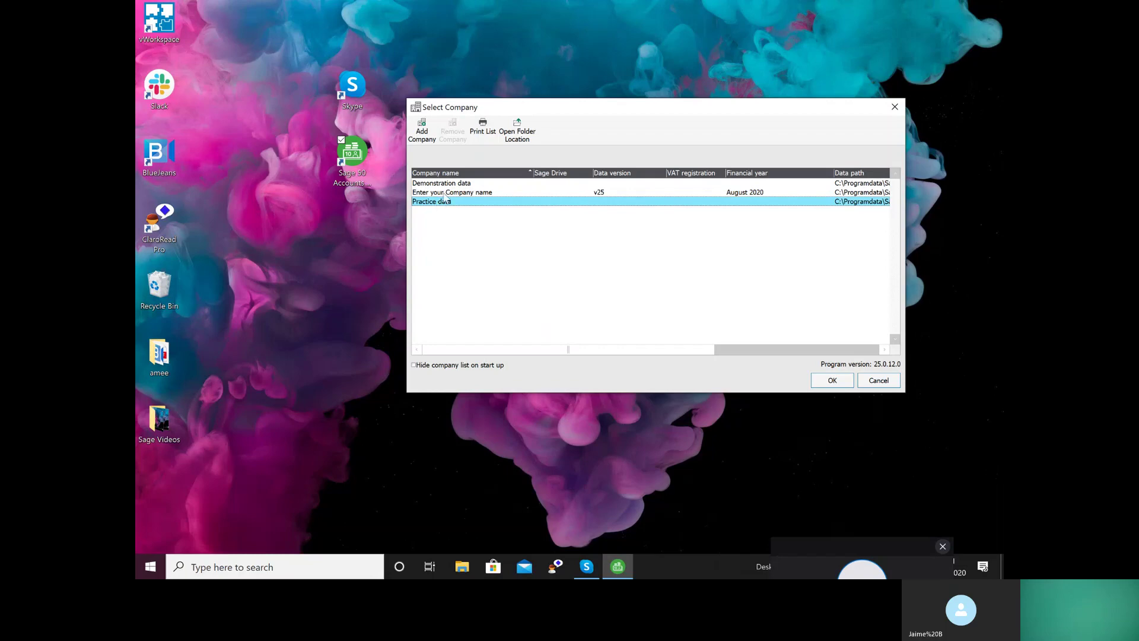
{"action": "left_click", "coordinate": [445, 194]}
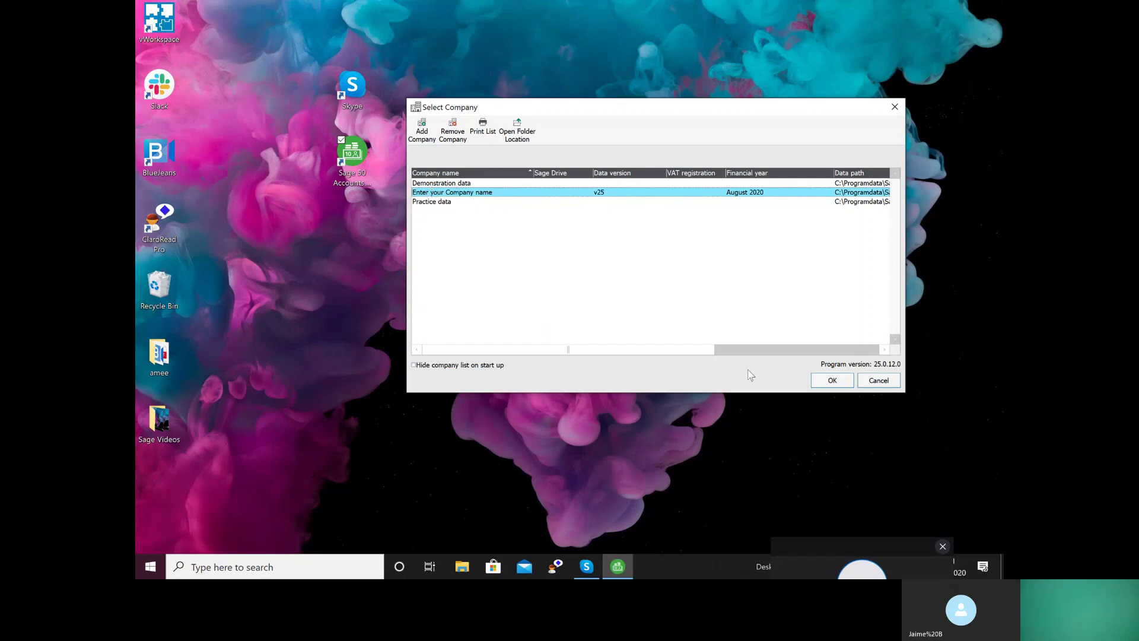
{"action": "left_click", "coordinate": [821, 386]}
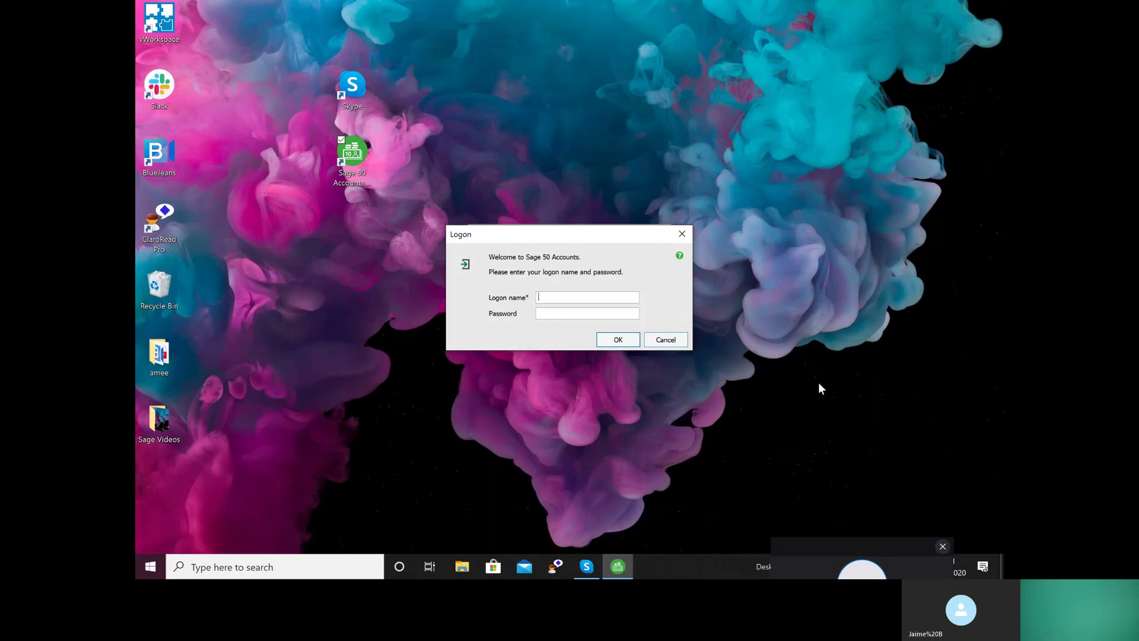
Log on with the logon name and password, then dismiss the Study Version notice
{"action": "type", "text": "manager"}
{"action": "left_click", "coordinate": [549, 318]}
{"action": "type", "text": "********"}
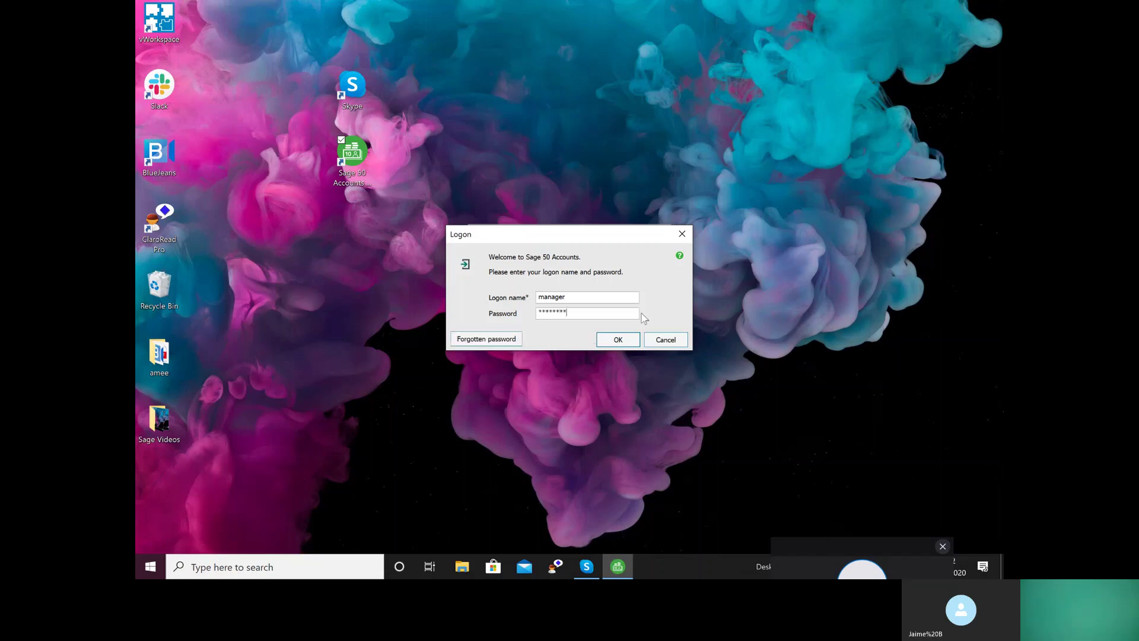
{"action": "left_click", "coordinate": [618, 342]}
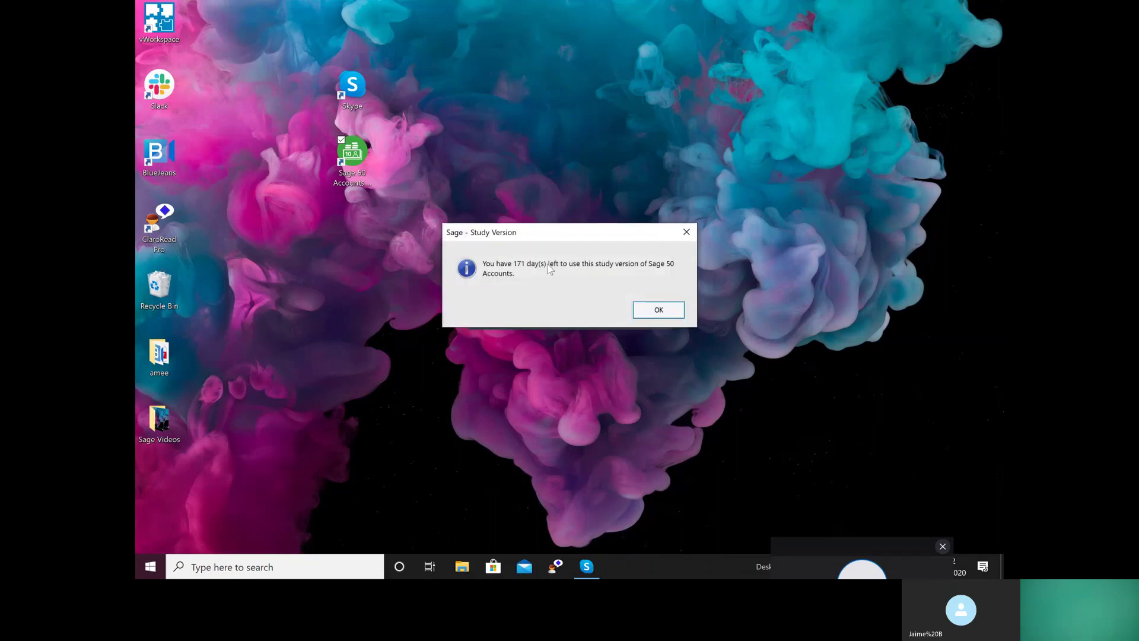
{"action": "left_click", "coordinate": [669, 309]}
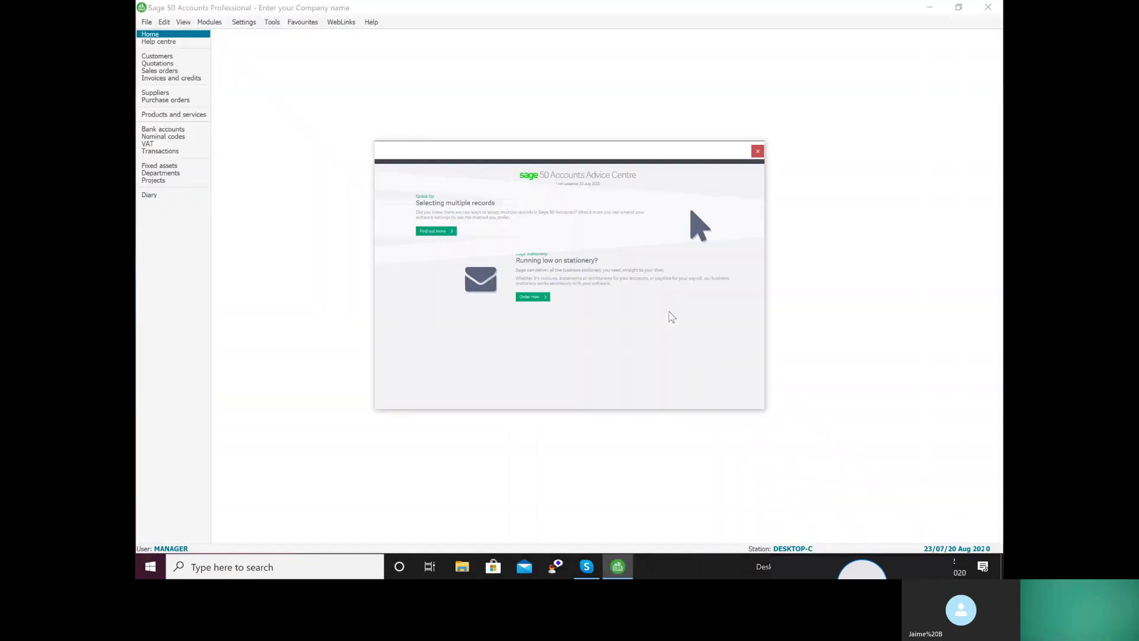
Close the Advice Centre and bring up Rebuild Data Files from File Maintenance
{"action": "left_click", "coordinate": [758, 152]}
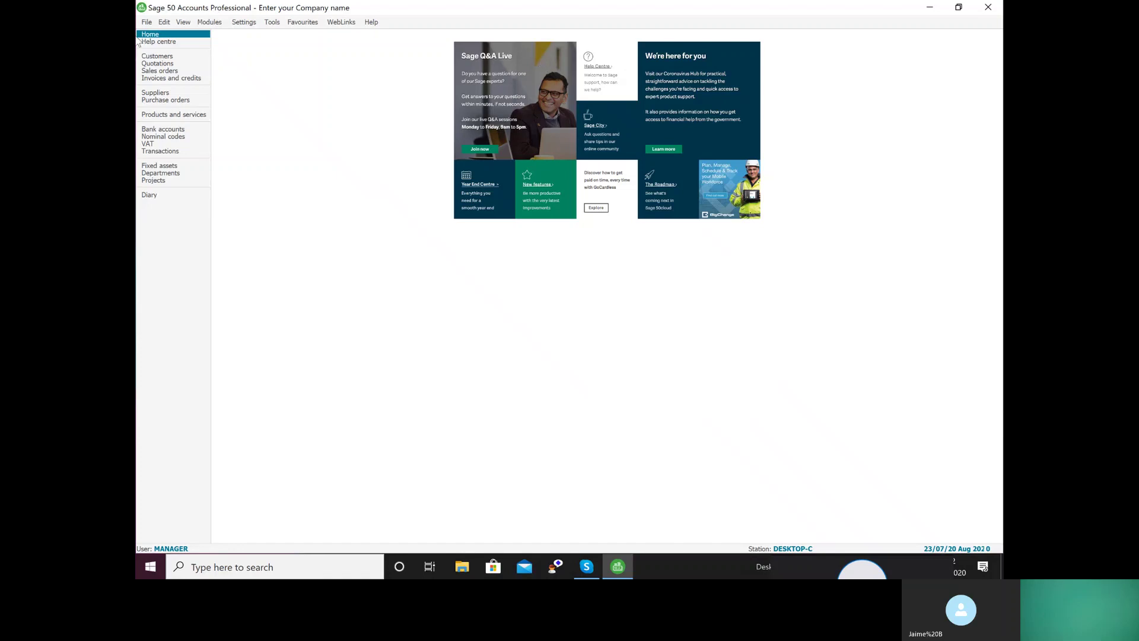
{"action": "left_click", "coordinate": [146, 22]}
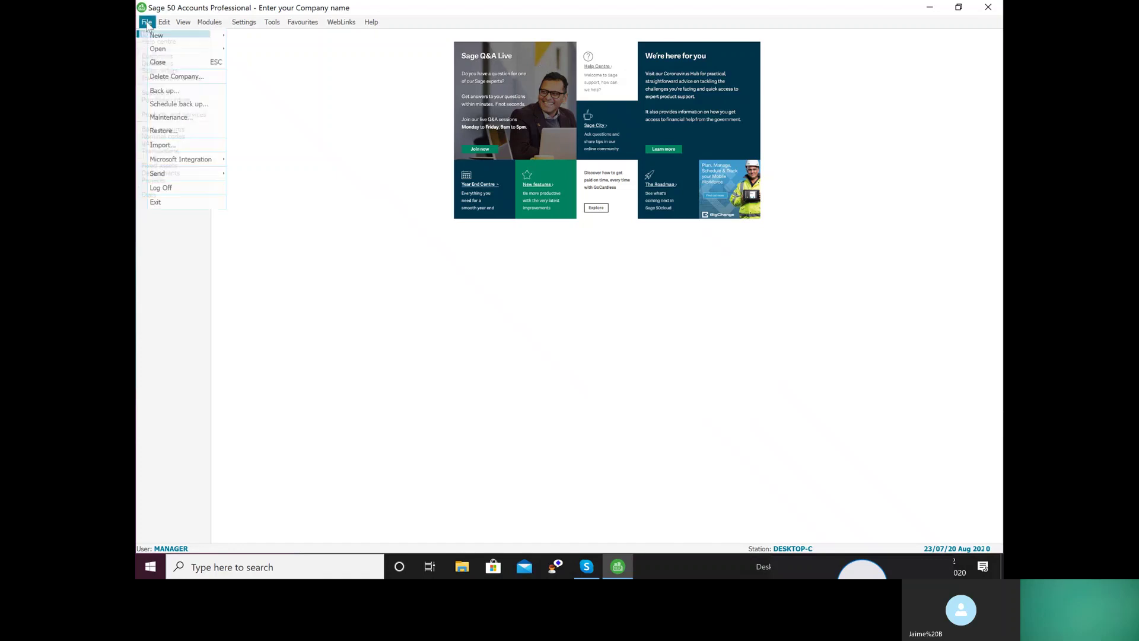
{"action": "left_click", "coordinate": [152, 116]}
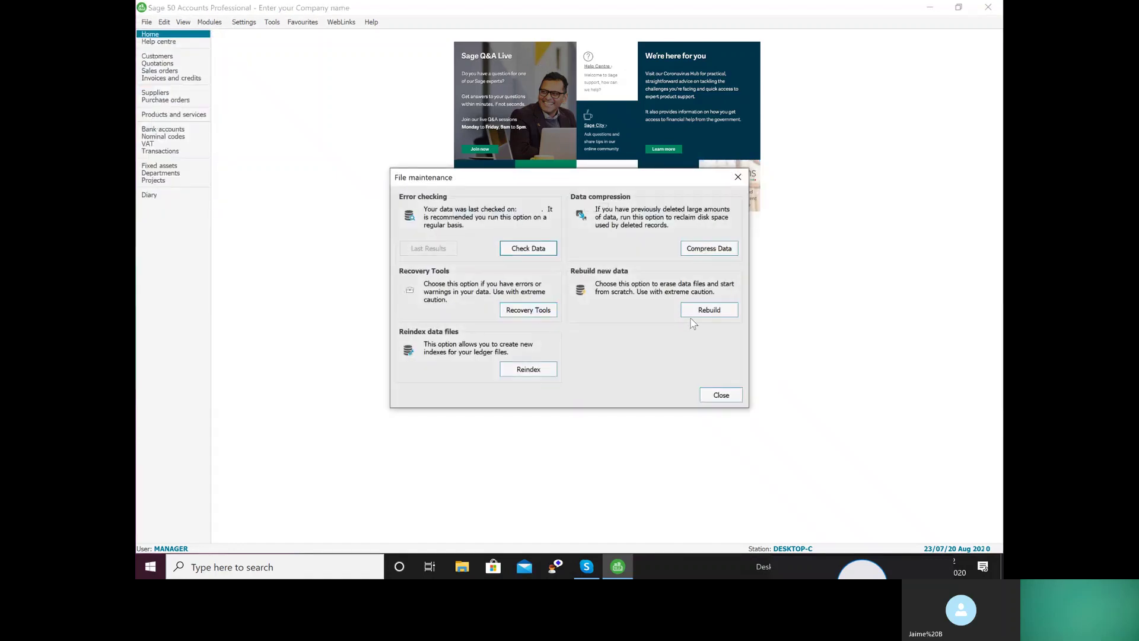
{"action": "left_click", "coordinate": [692, 312]}
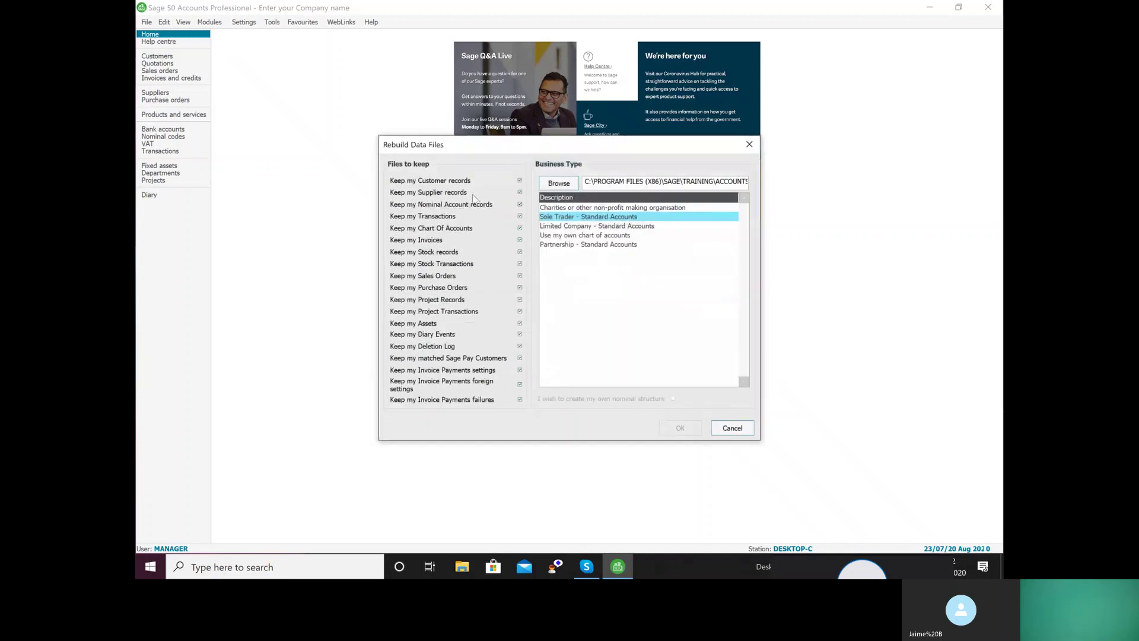
Untick keeping customers, suppliers, nominals, invoices, stock, sales orders, assets/diary and deletion log
{"action": "left_click", "coordinate": [520, 181]}
{"action": "left_click", "coordinate": [520, 193]}
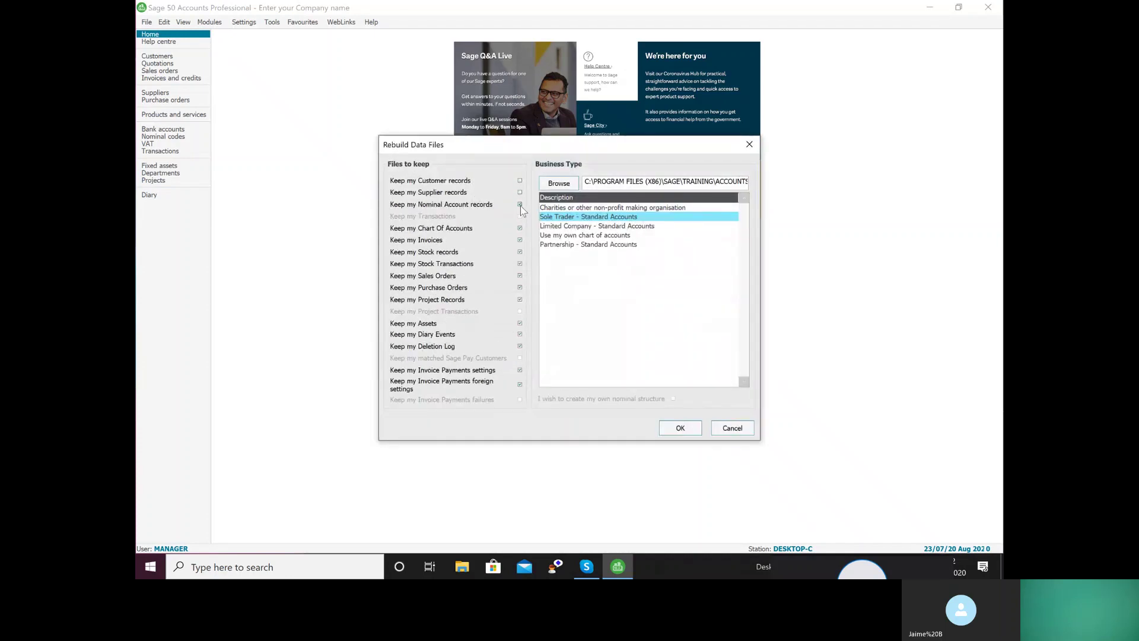
{"action": "left_click", "coordinate": [521, 205]}
{"action": "left_click", "coordinate": [520, 240]}
{"action": "left_click", "coordinate": [520, 252]}
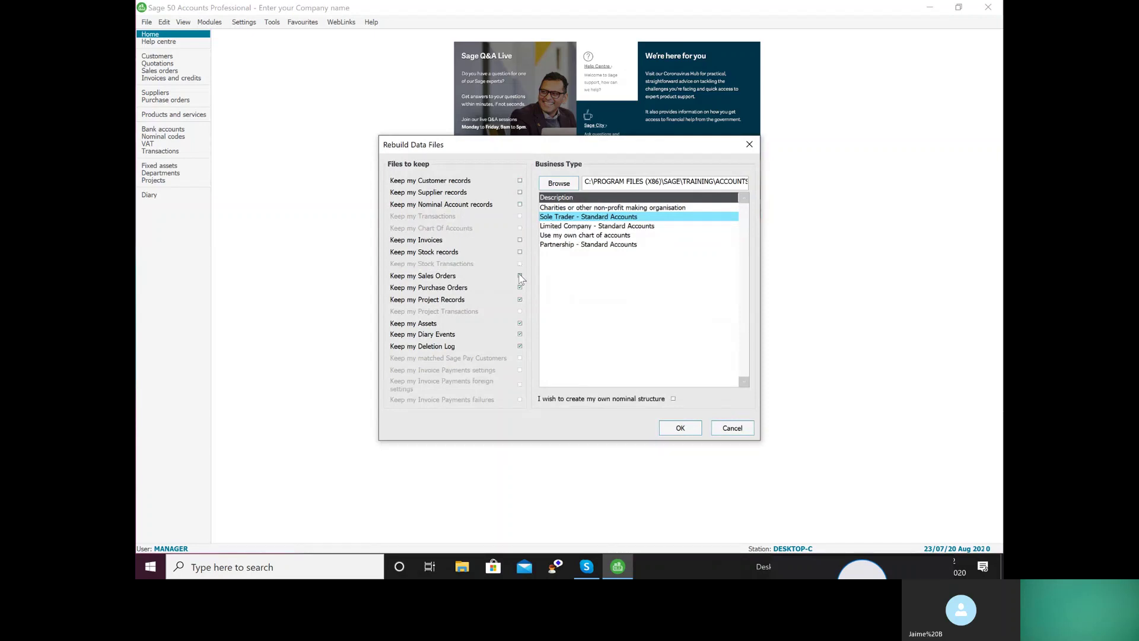
{"action": "left_click", "coordinate": [521, 276]}
{"action": "left_click", "coordinate": [521, 323]}
{"action": "left_click", "coordinate": [520, 335]}
Accept the Rebuild Data Files settings and confirm rebuilding the data files
{"action": "left_click", "coordinate": [679, 430]}
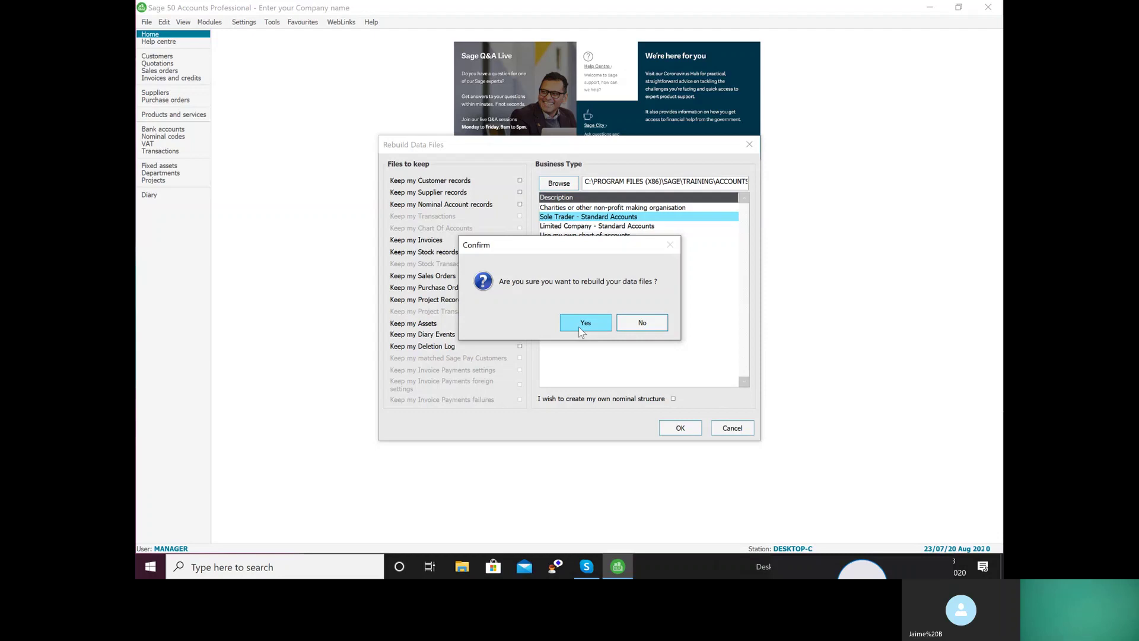
{"action": "left_click", "coordinate": [580, 330]}
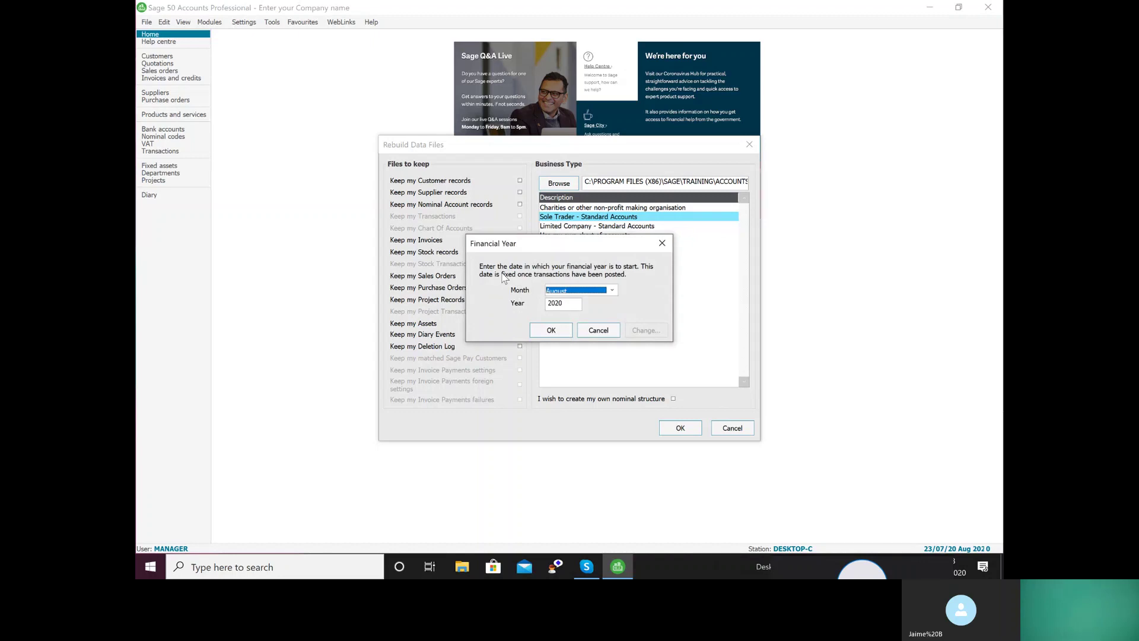
Set the financial year start to August 2020, confirm, and acknowledge the successful rebuild
{"action": "key", "text": "Up"}
{"action": "key", "text": "Up"}
{"action": "key", "text": "Up"}
{"action": "key", "text": "a"}
{"action": "left_click", "coordinate": [612, 290]}
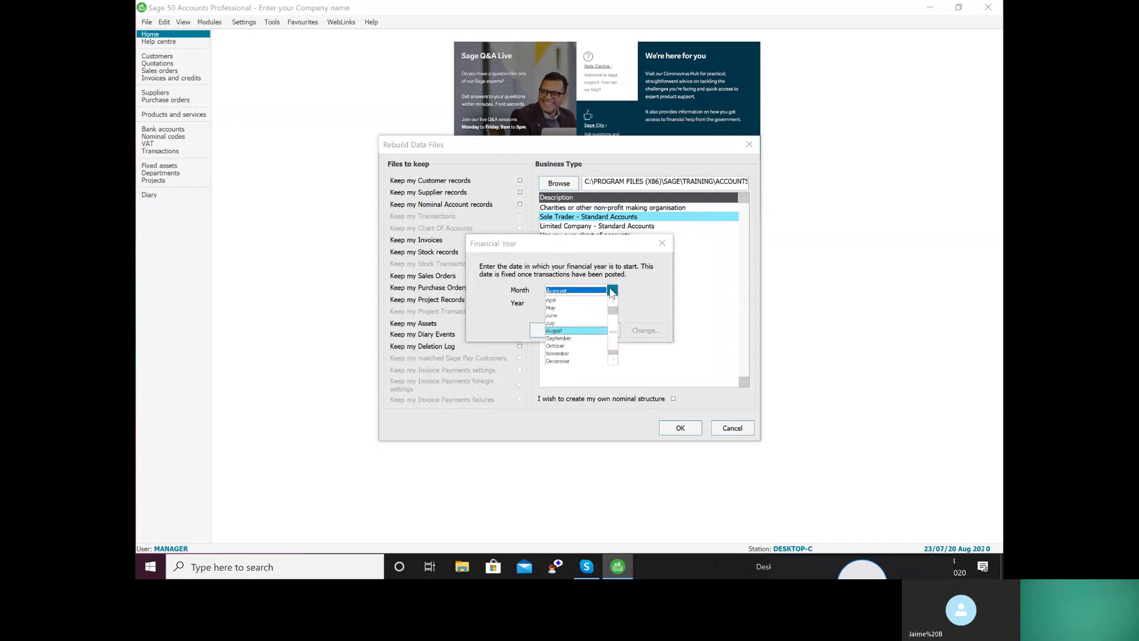
{"action": "left_click", "coordinate": [651, 289]}
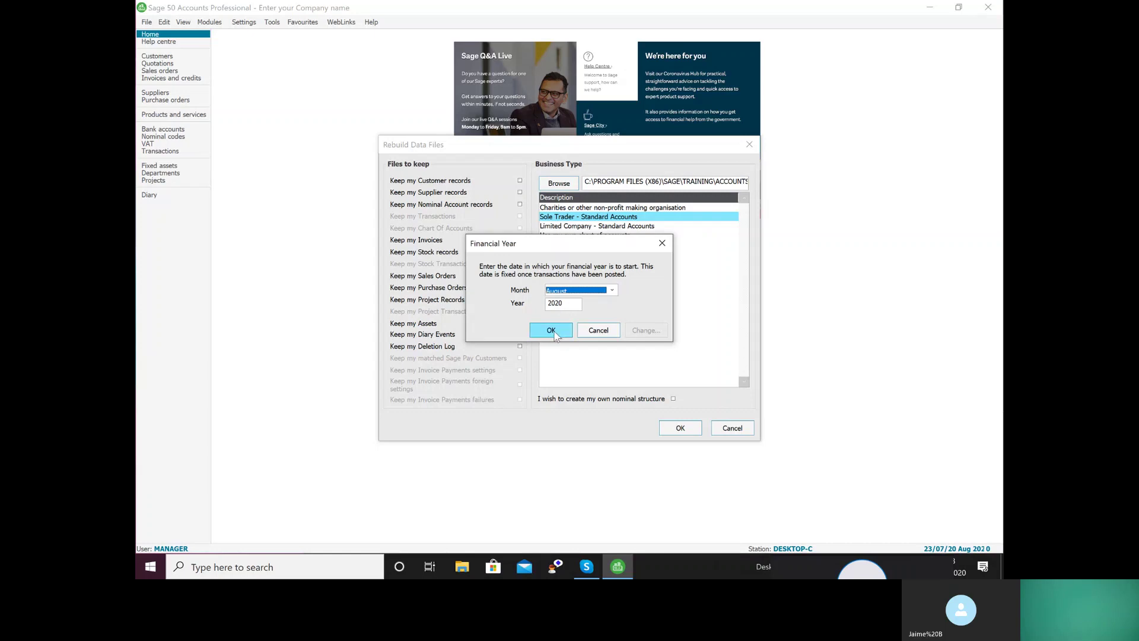
{"action": "left_click", "coordinate": [553, 332]}
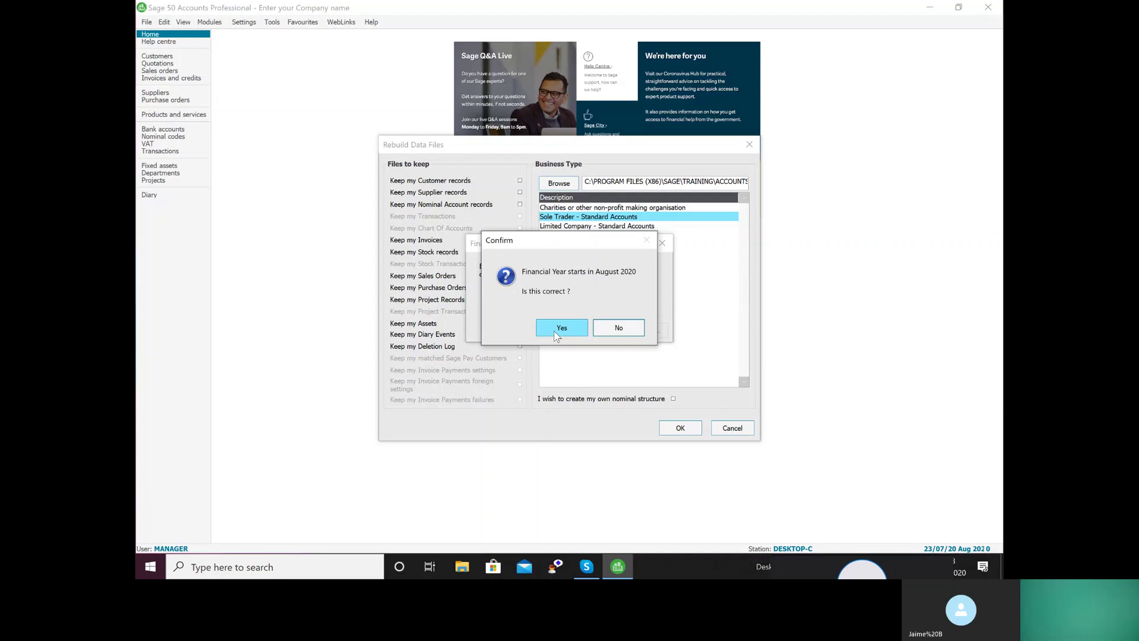
{"action": "left_click", "coordinate": [561, 328]}
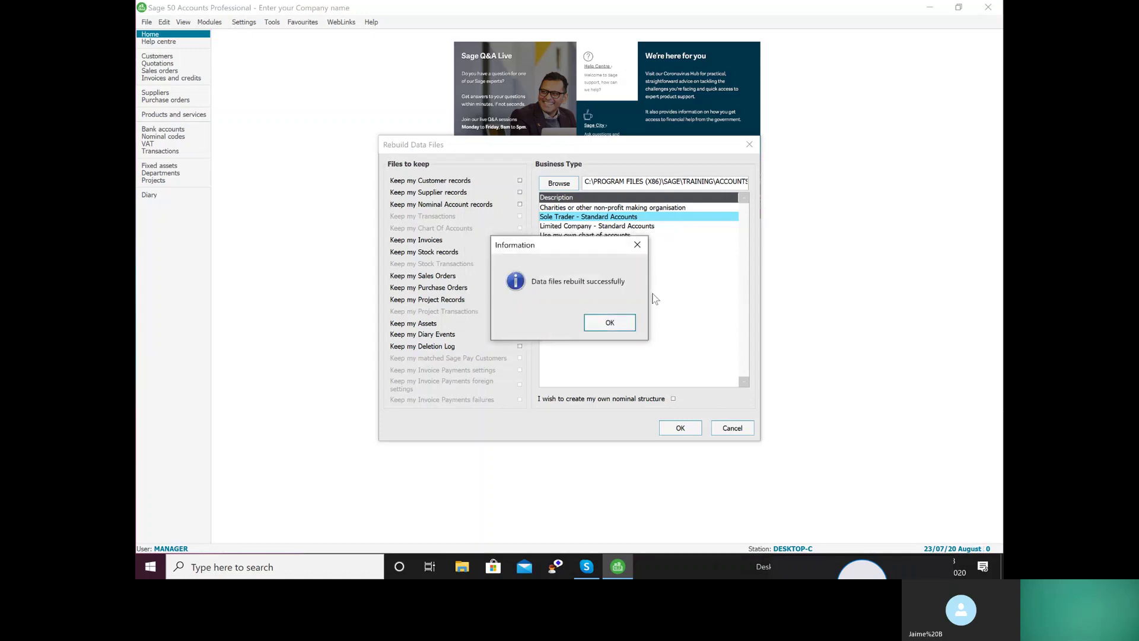
{"action": "left_click", "coordinate": [598, 326]}
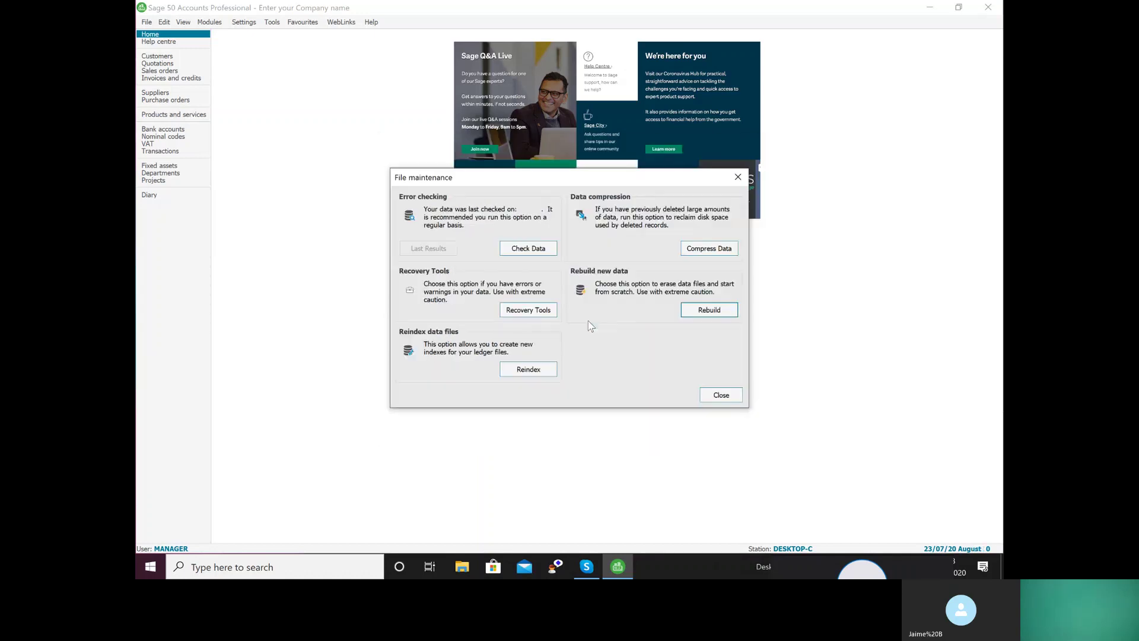
Close File maintenance and open Company Preferences, entering the password when prompted
{"action": "left_click", "coordinate": [715, 396]}
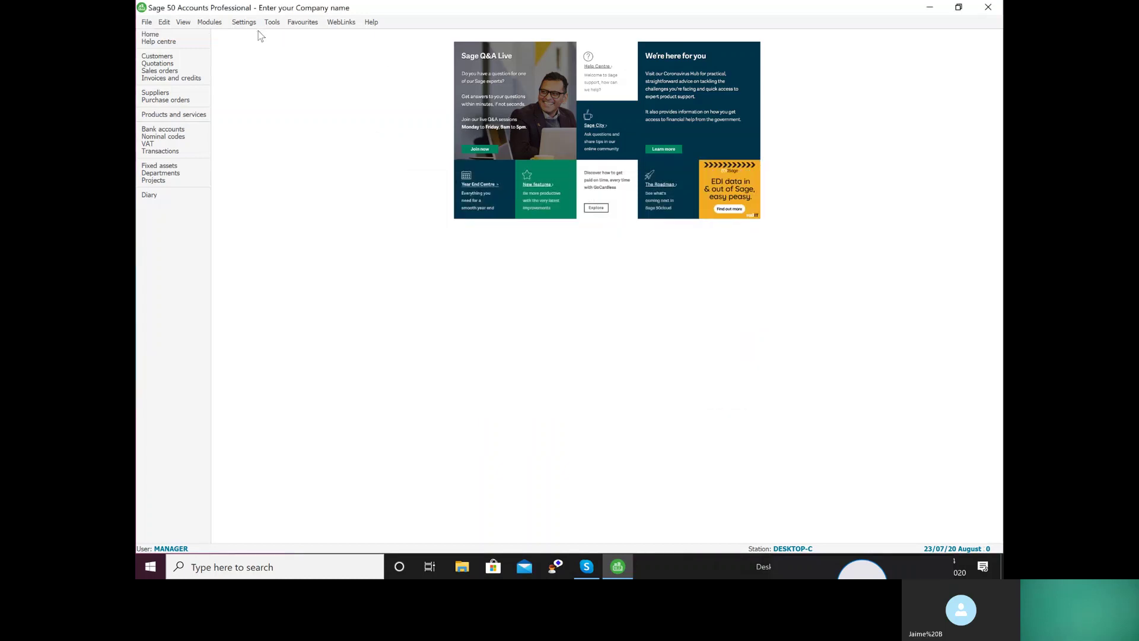
{"action": "left_click", "coordinate": [244, 22]}
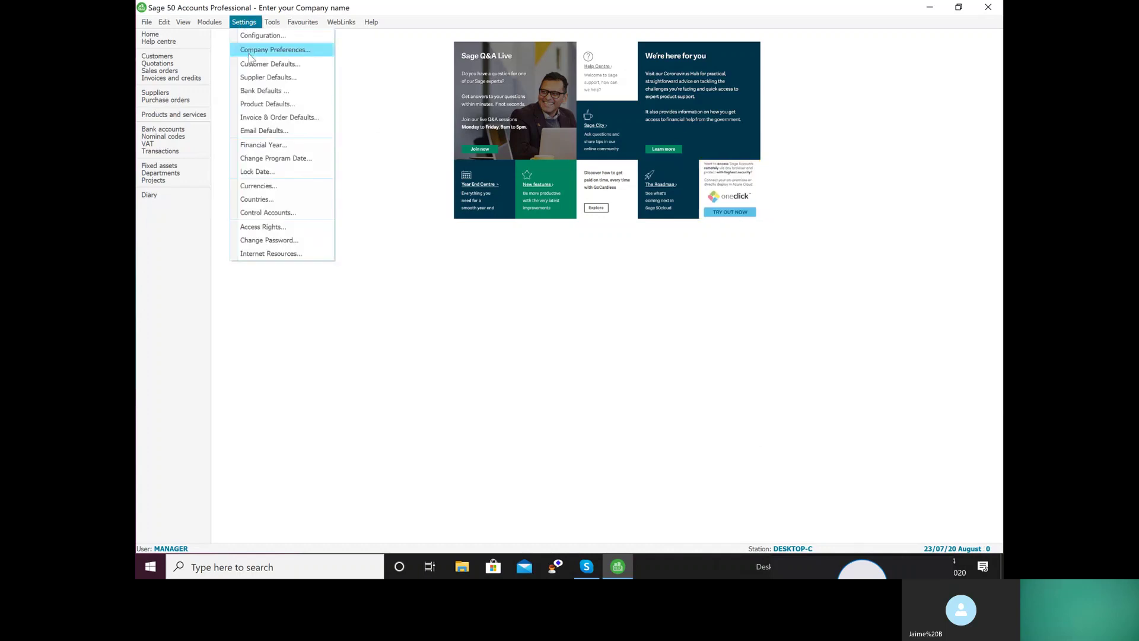
{"action": "left_click", "coordinate": [250, 51]}
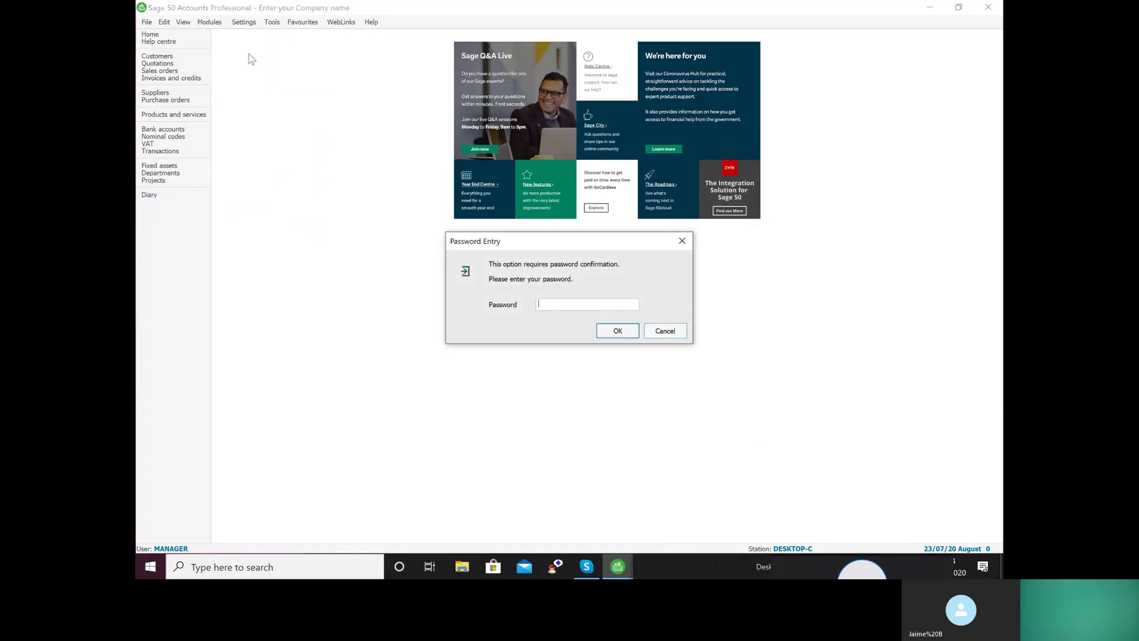
{"action": "type", "text": "*******"}
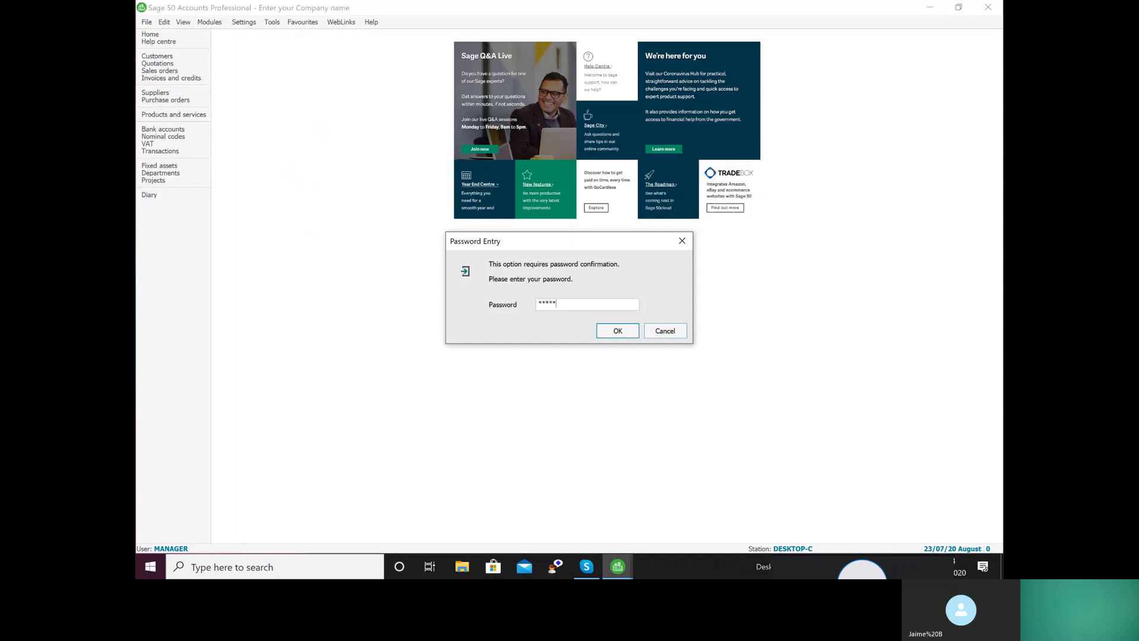
{"action": "type", "text": "*"}
{"action": "key", "text": "Return"}
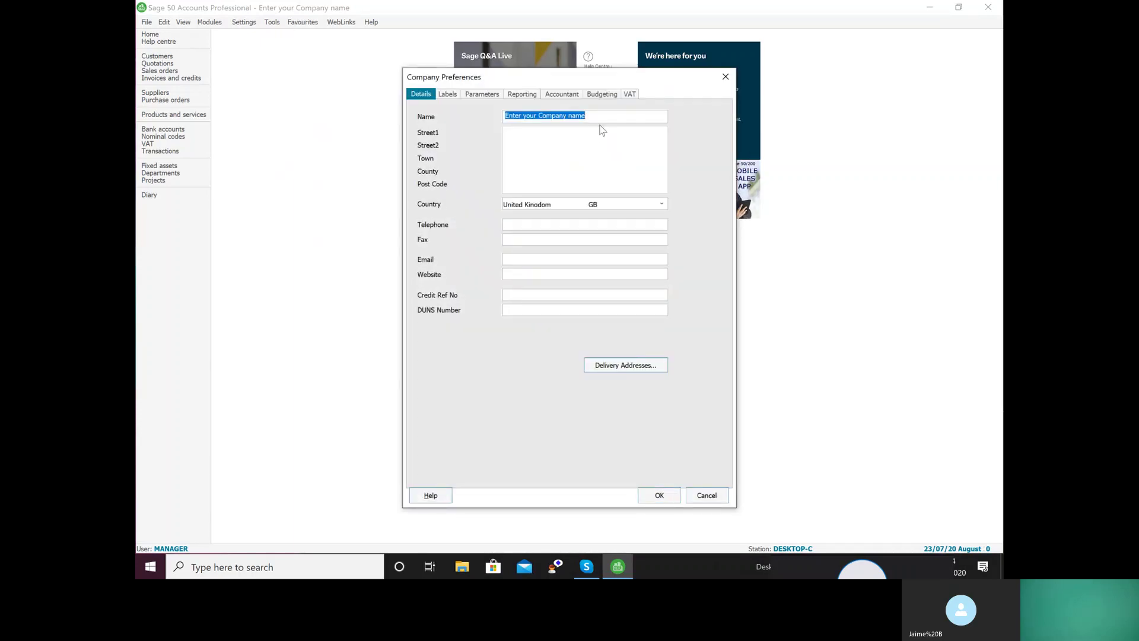
Name the company 'Timenet Ltd' followed by the user's full name and confirm
{"action": "type", "text": "Timene"}
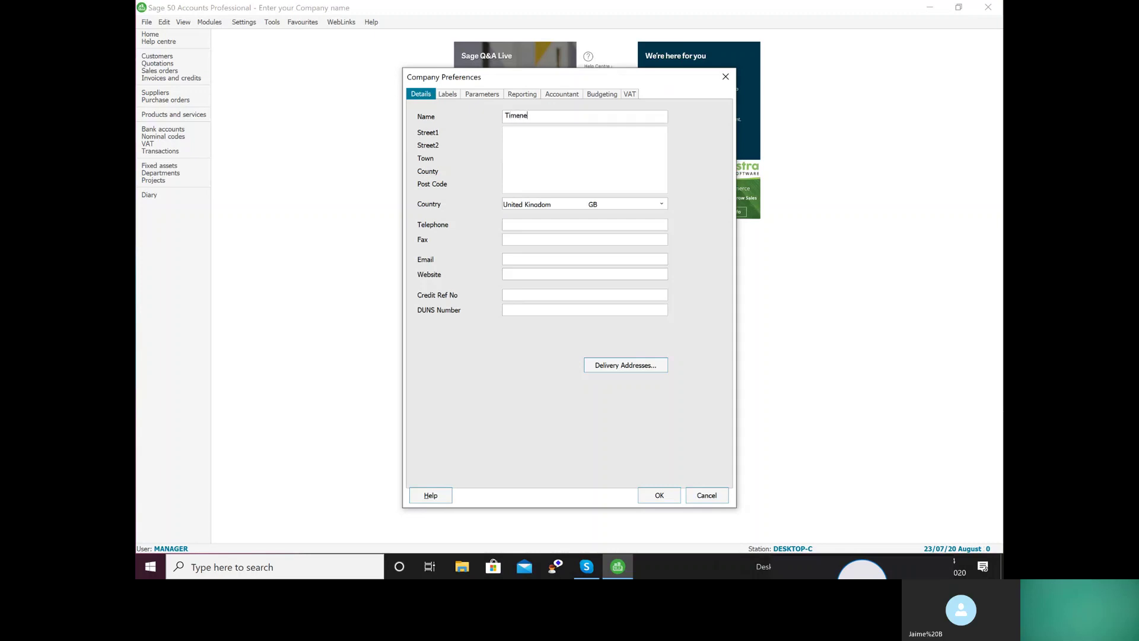
{"action": "type", "text": "t Ltd"}
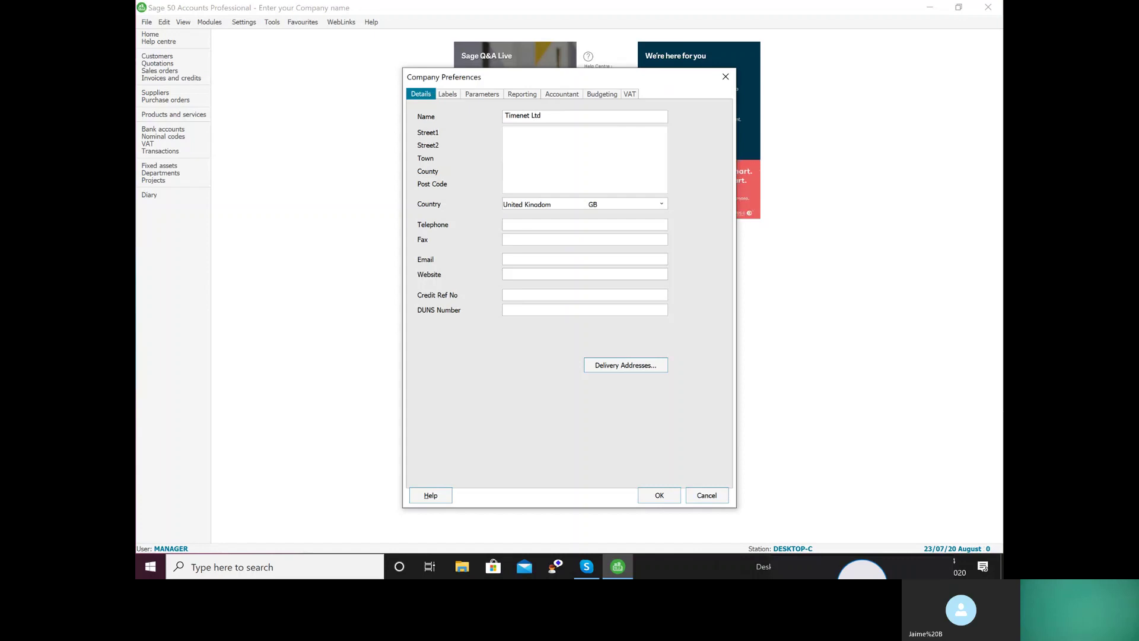
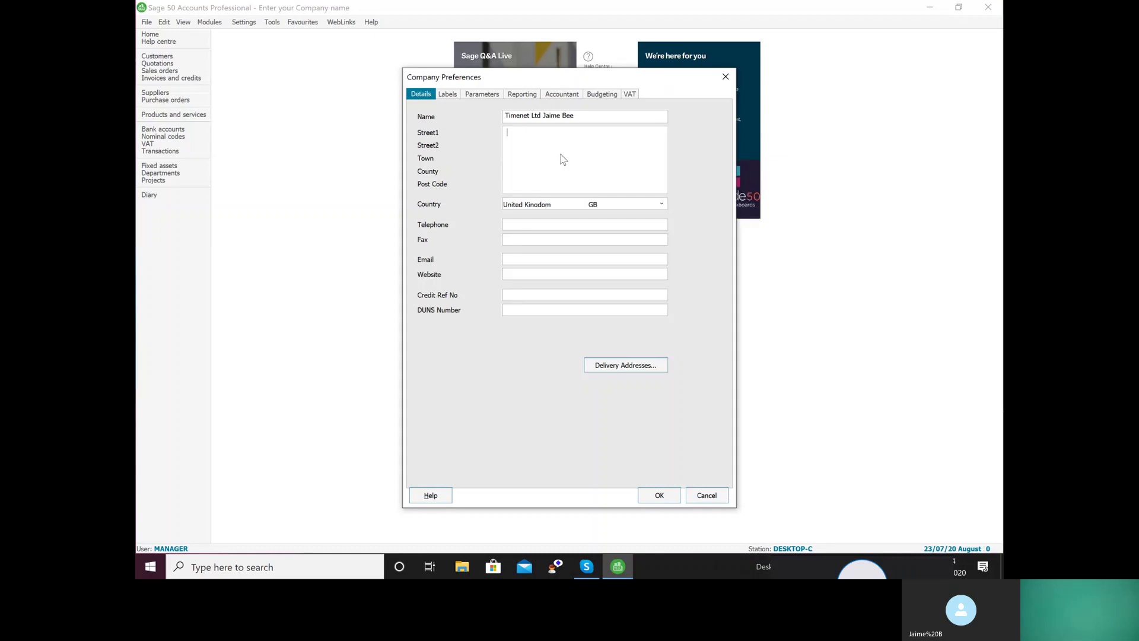
{"action": "left_click", "coordinate": [659, 495]}
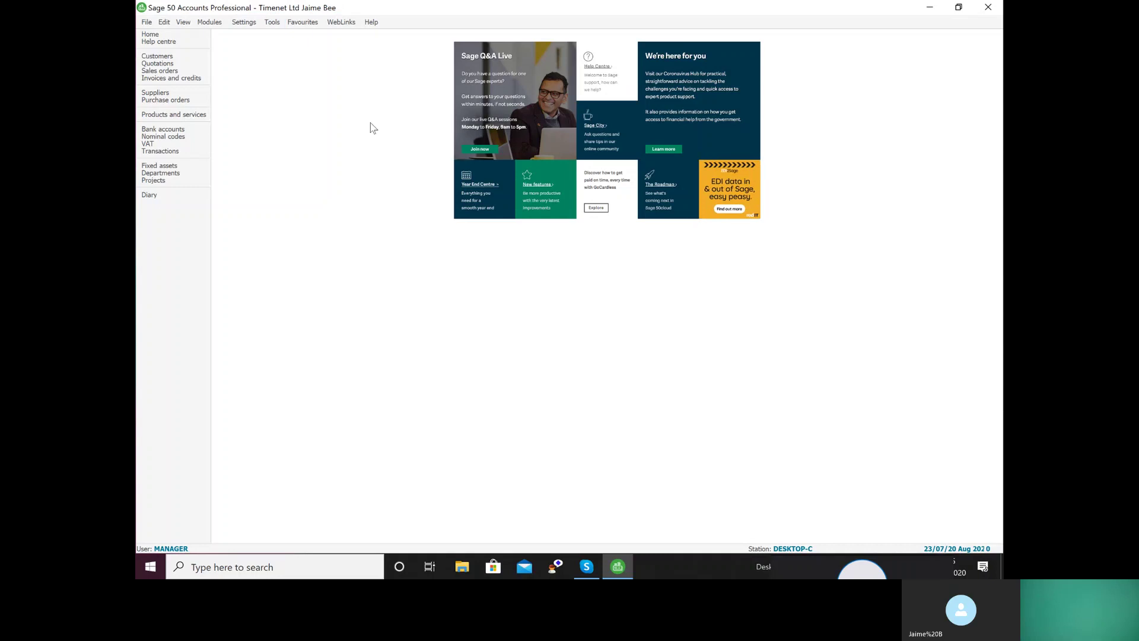
Open the Configuration Editor's Tax Codes table and select the T1 standard rated code
{"action": "left_click", "coordinate": [244, 24]}
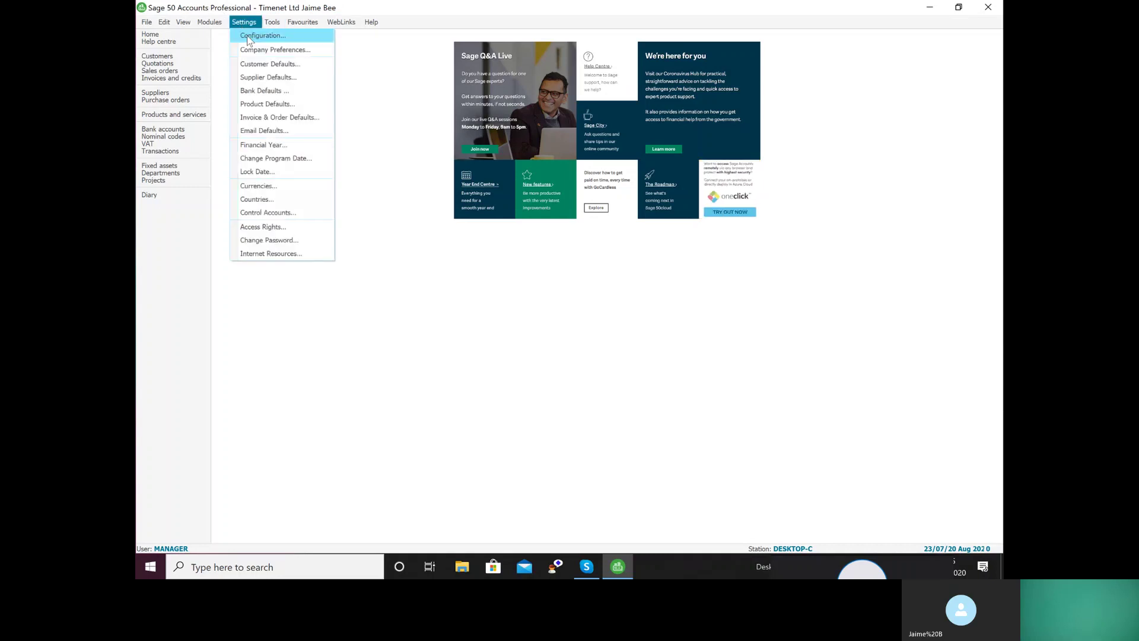
{"action": "left_click", "coordinate": [247, 36]}
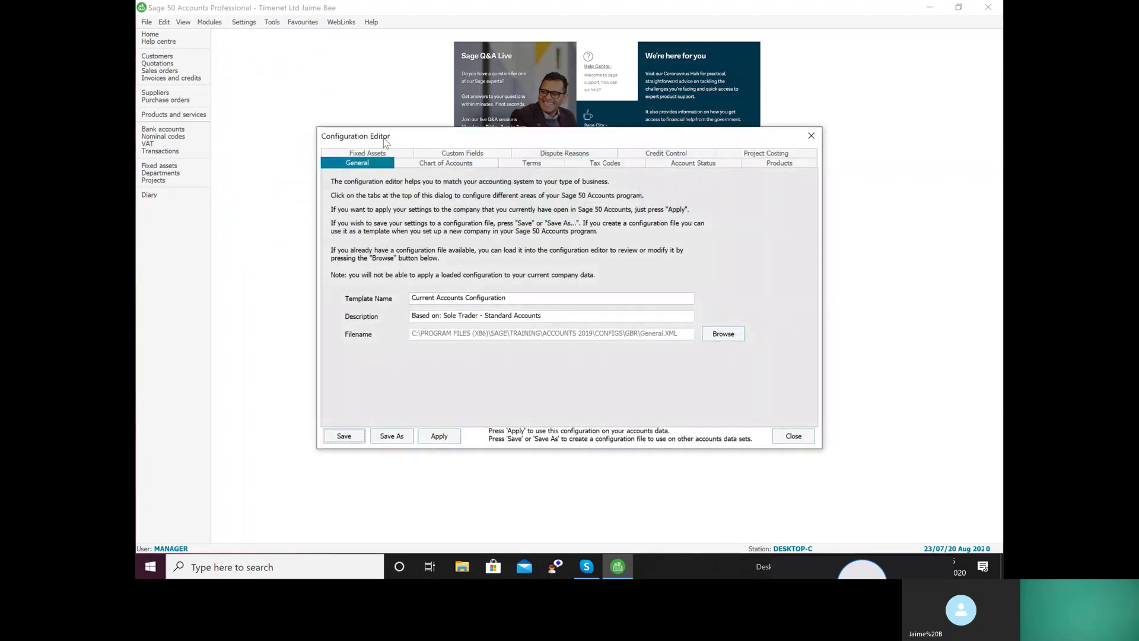
{"action": "left_click", "coordinate": [612, 164]}
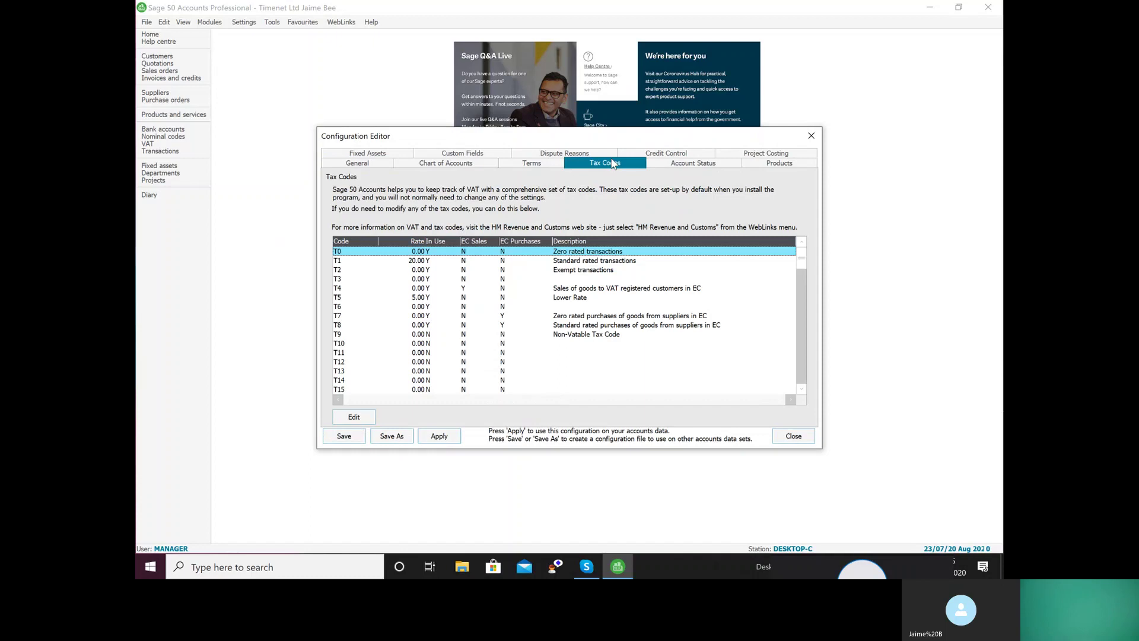
{"action": "left_click", "coordinate": [456, 336]}
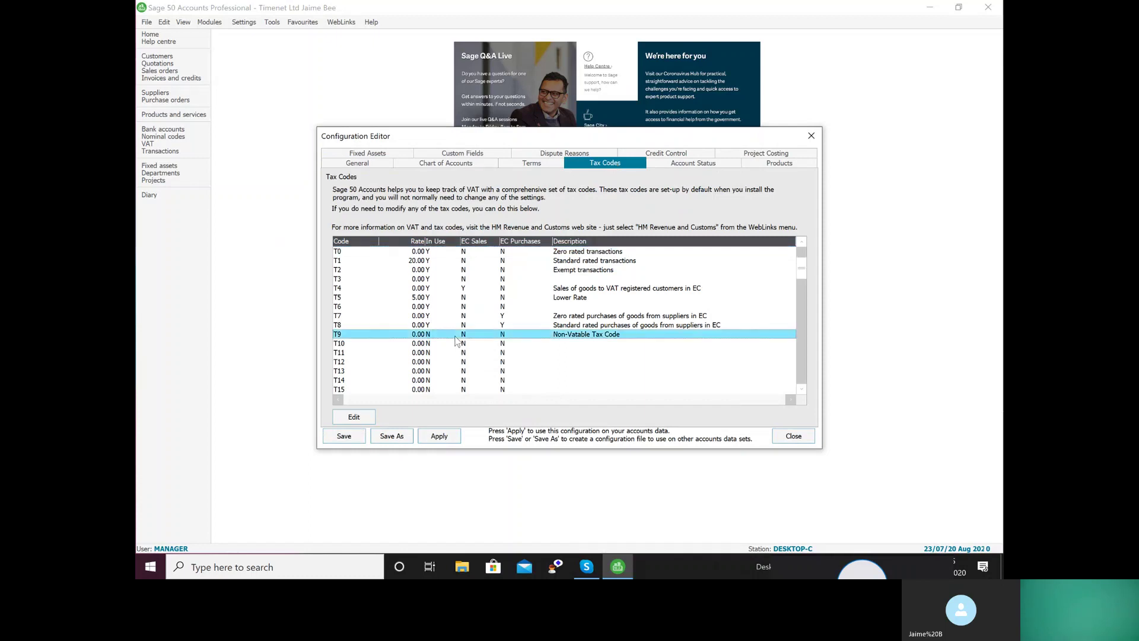
{"action": "left_click", "coordinate": [419, 262]}
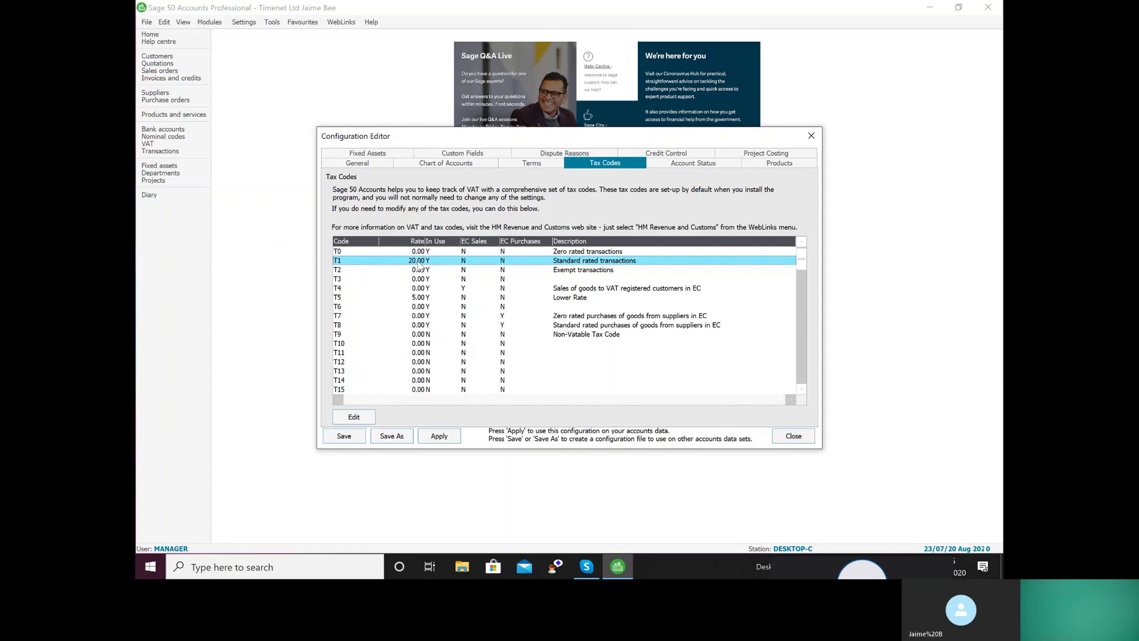
Trial-change T1's rate to 17.5, apply, attempt to save, and dismiss the save warning
{"action": "left_click", "coordinate": [354, 417]}
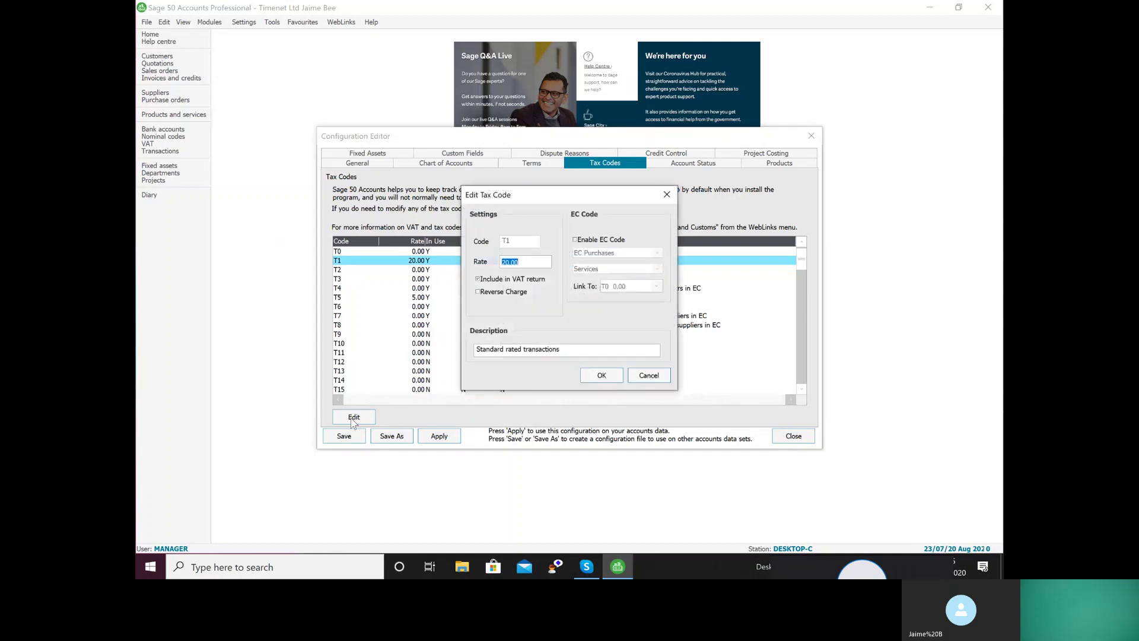
{"action": "type", "text": "17.5"}
{"action": "left_click", "coordinate": [597, 376]}
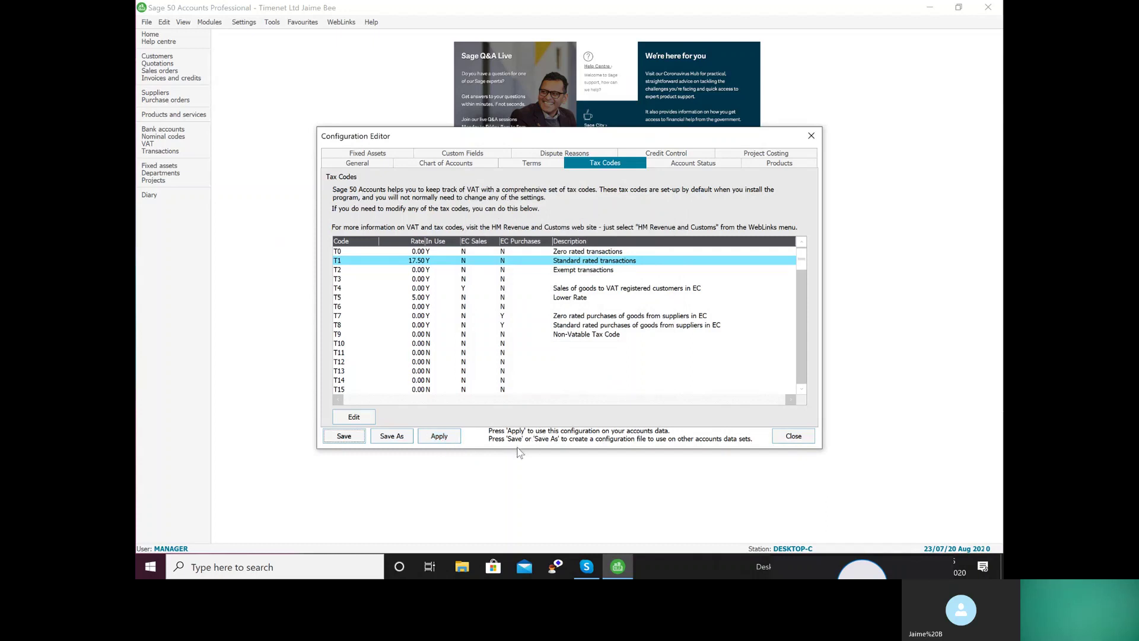
{"action": "left_click", "coordinate": [439, 436]}
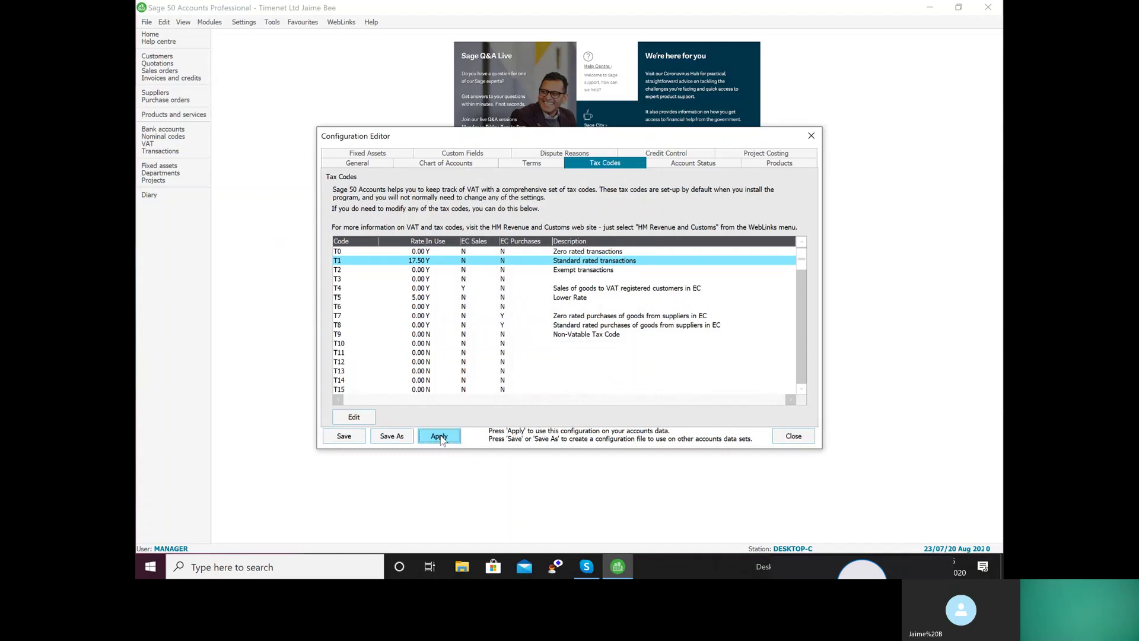
{"action": "left_click", "coordinate": [344, 438]}
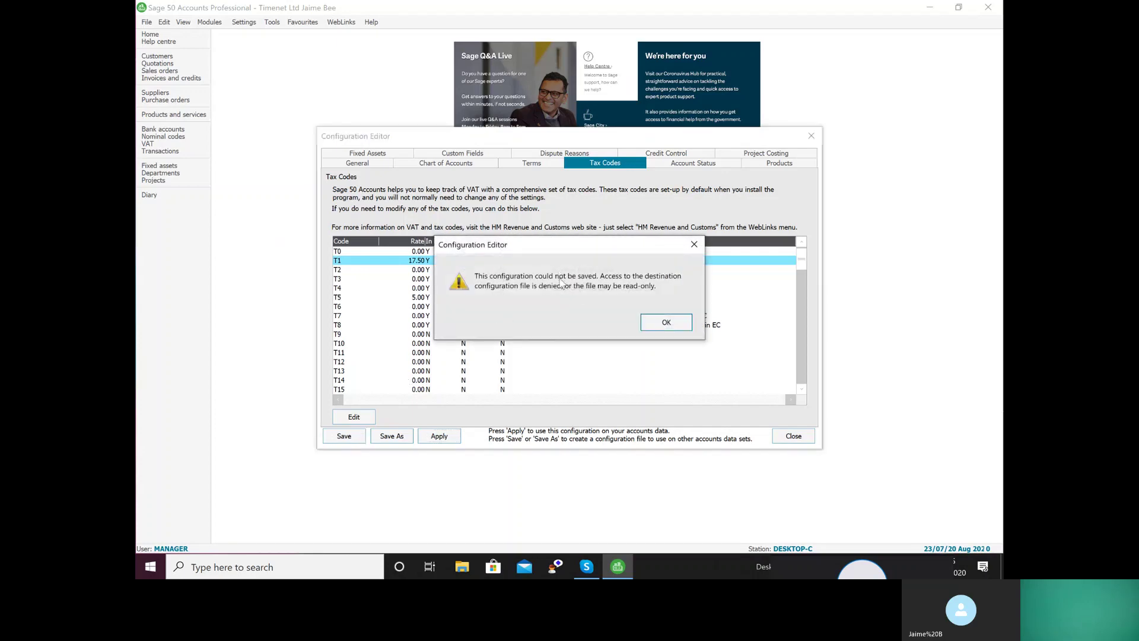
{"action": "left_click", "coordinate": [671, 322]}
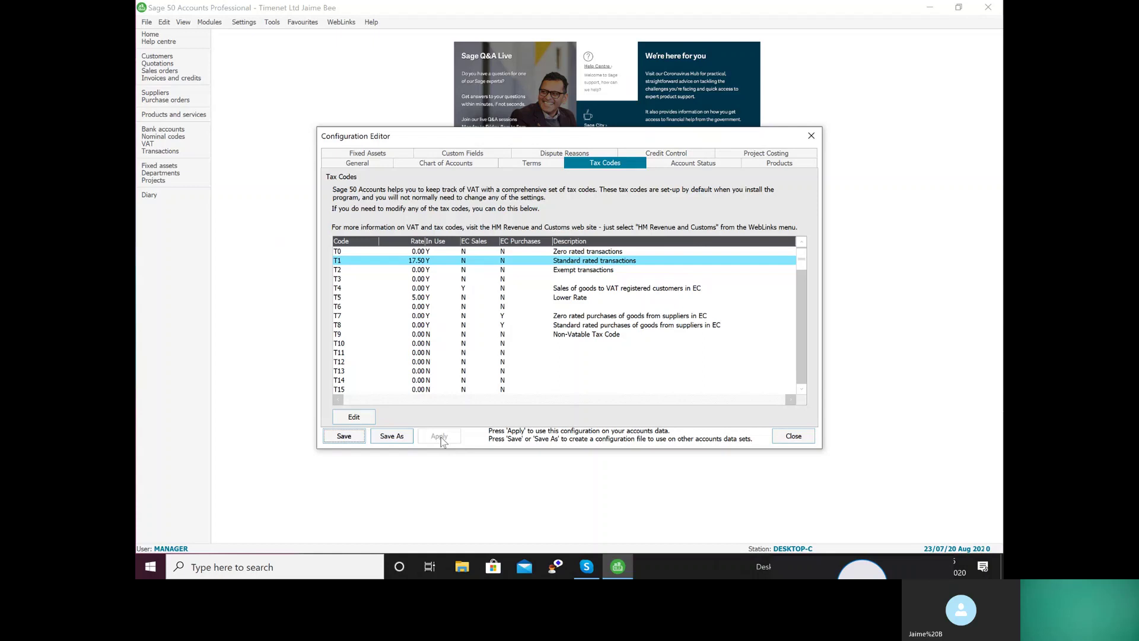
Restore T1's rate to 20, retry saving, dismiss the failure and close the editor
{"action": "left_click", "coordinate": [429, 262]}
{"action": "double_click", "coordinate": [428, 261]}
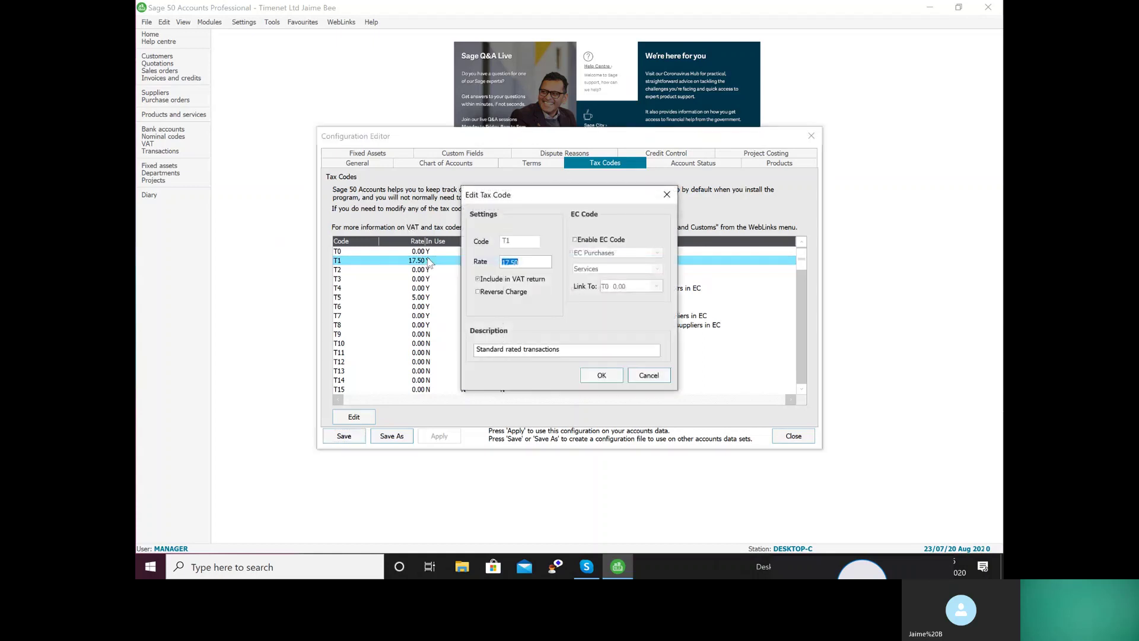
{"action": "type", "text": "20"}
{"action": "left_click", "coordinate": [612, 375]}
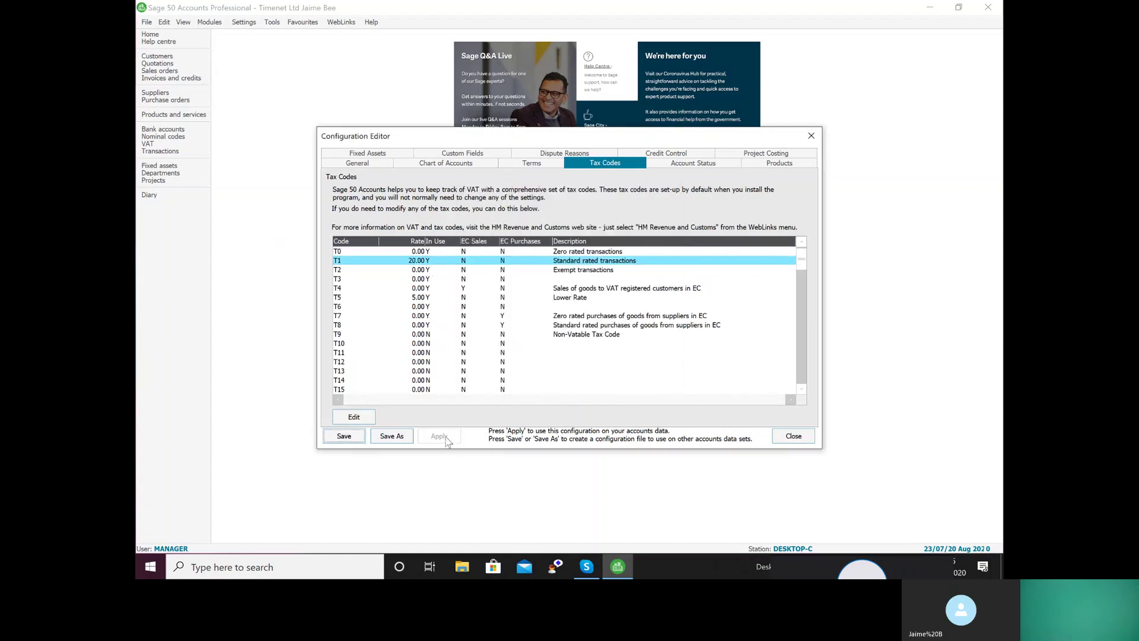
{"action": "left_click", "coordinate": [347, 438]}
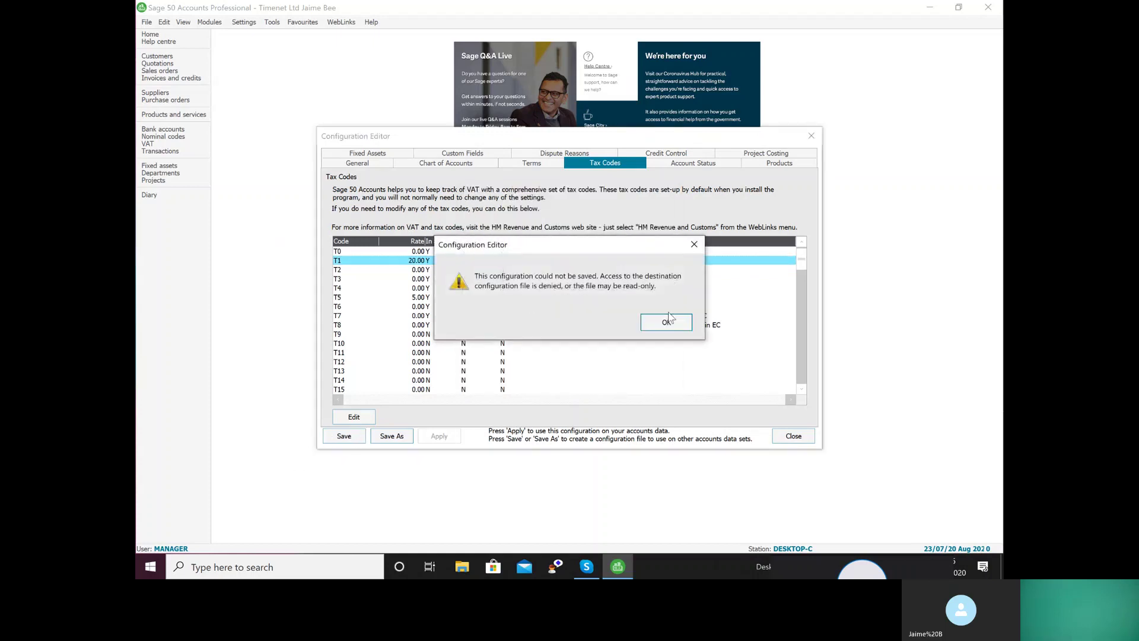
{"action": "left_click", "coordinate": [666, 322]}
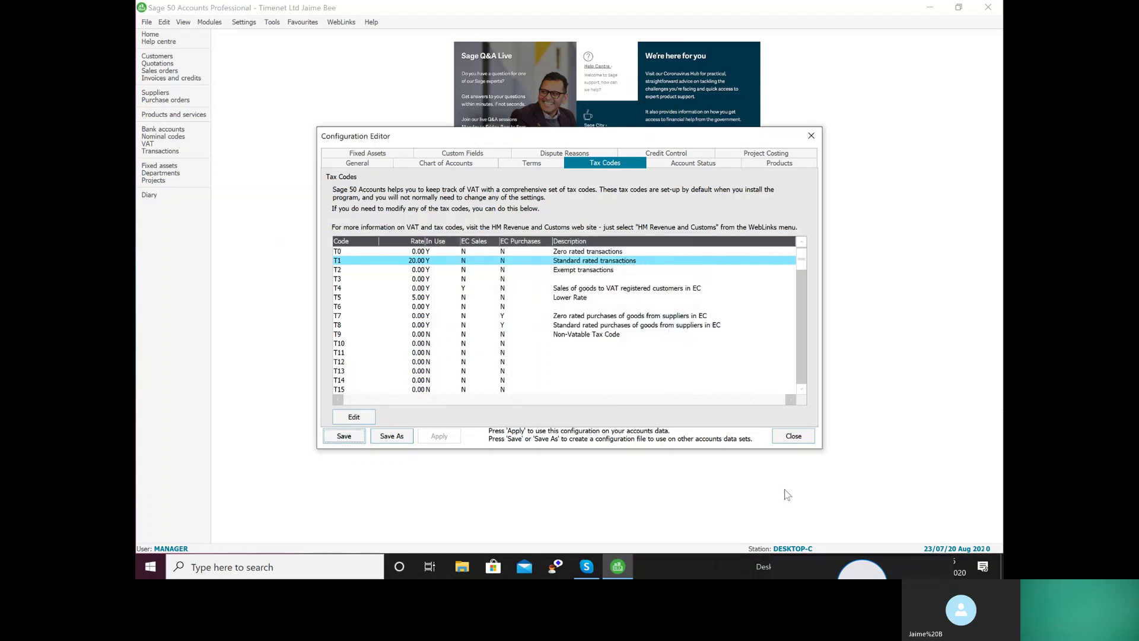
{"action": "left_click", "coordinate": [807, 441]}
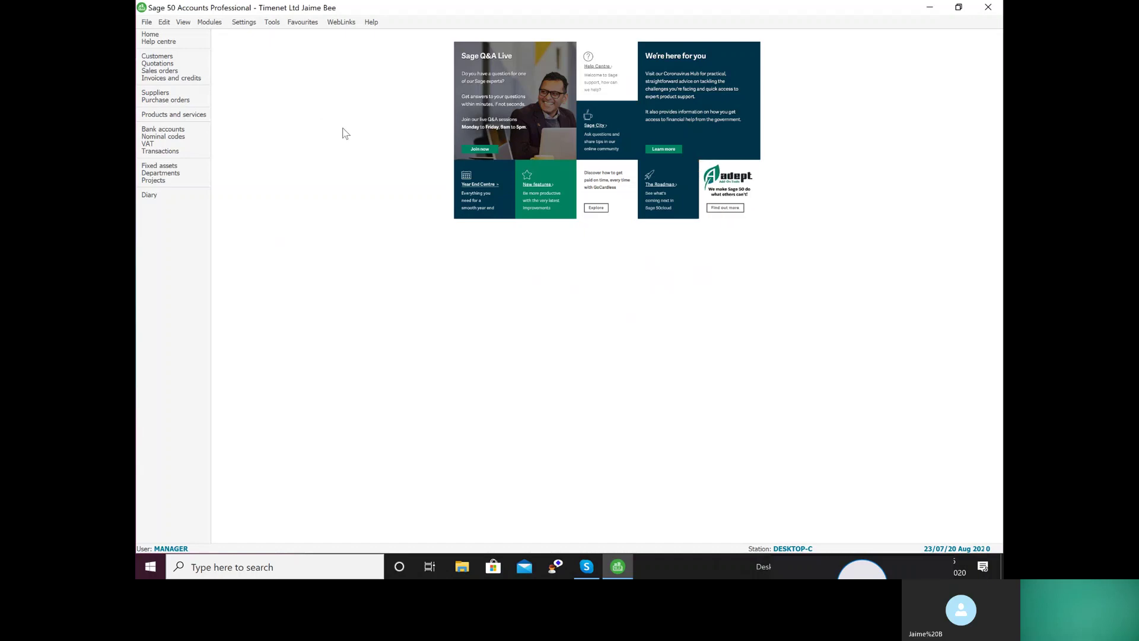
Browse the nominal codes down to 9999 Mispostings Account, checking both the Analyser and List views
{"action": "left_click", "coordinate": [180, 141]}
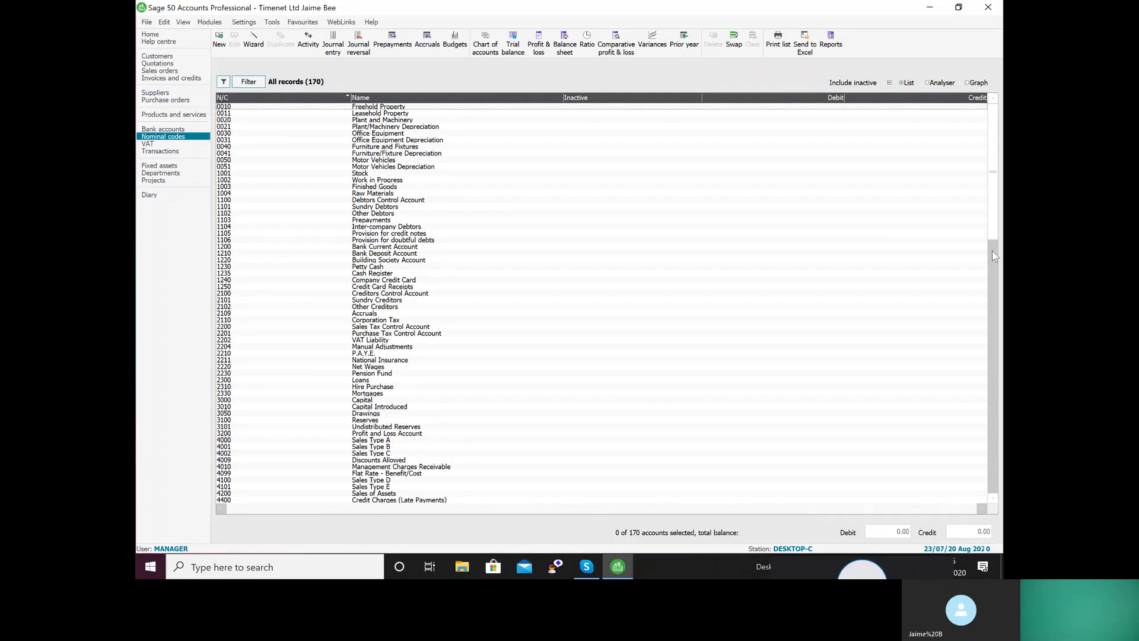
{"action": "left_click_drag", "start_coordinate": [989, 234], "coordinate": [994, 514]}
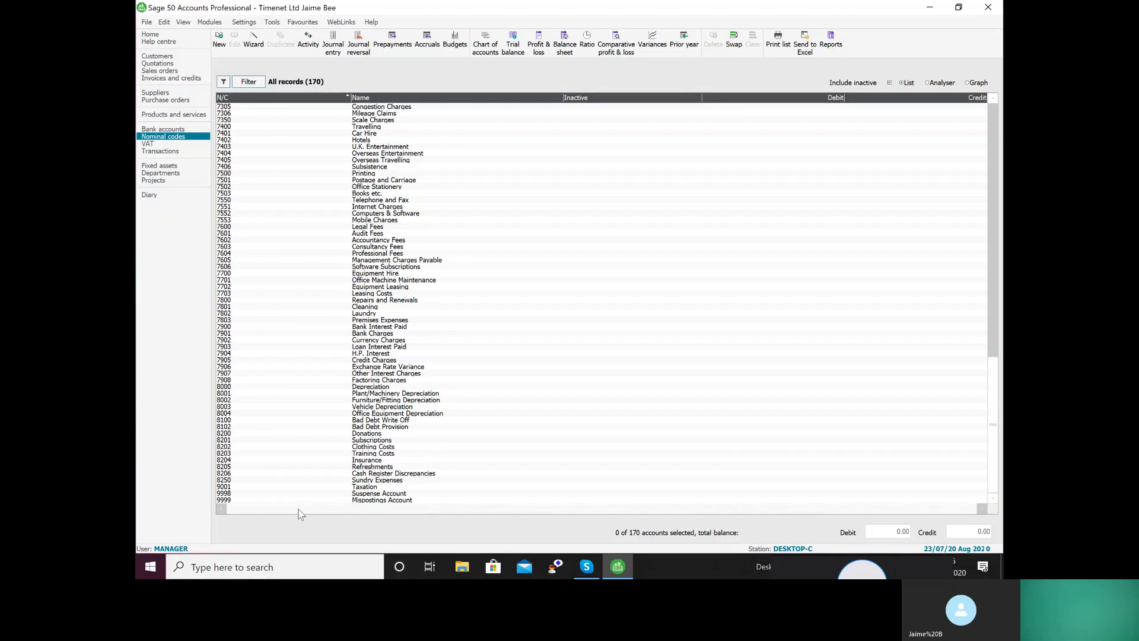
{"action": "left_click", "coordinate": [298, 500]}
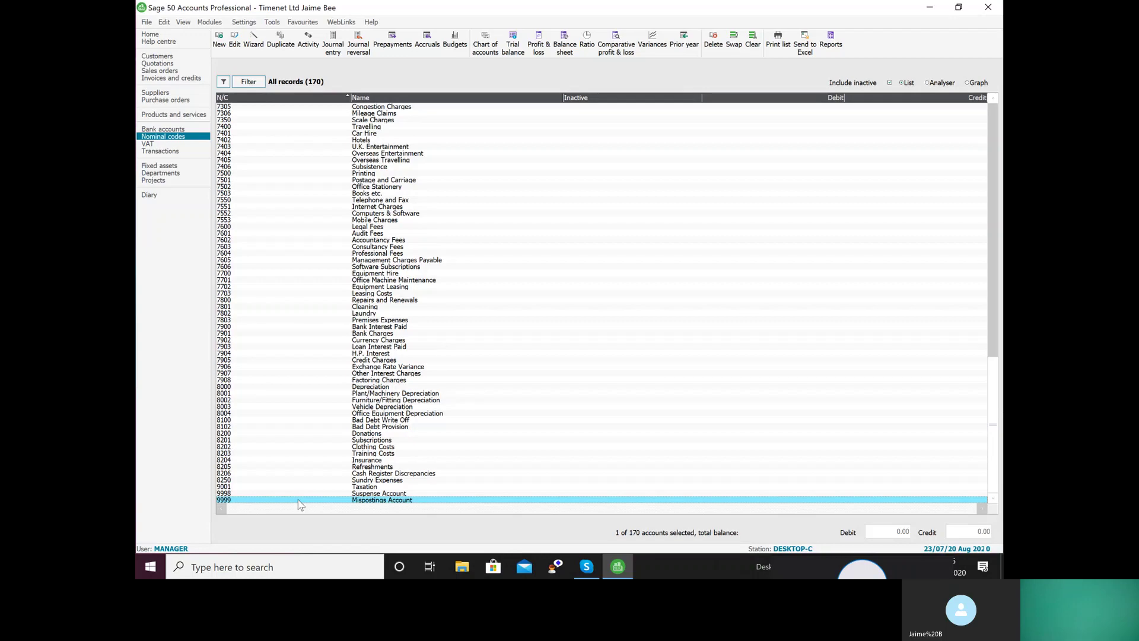
{"action": "left_click", "coordinate": [933, 84]}
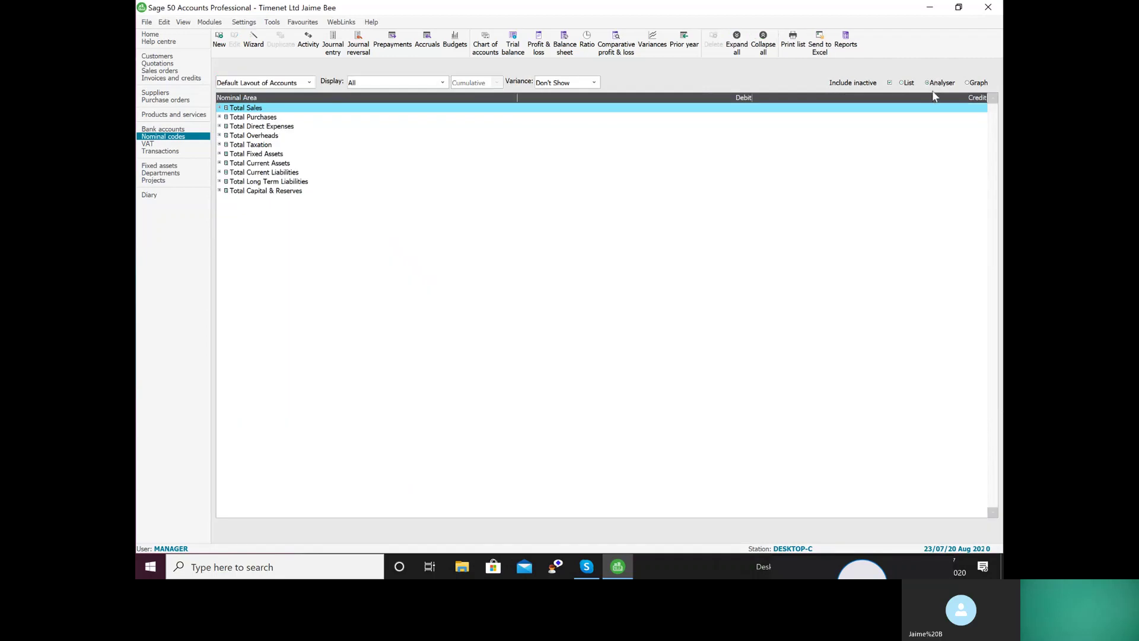
{"action": "left_click", "coordinate": [903, 83]}
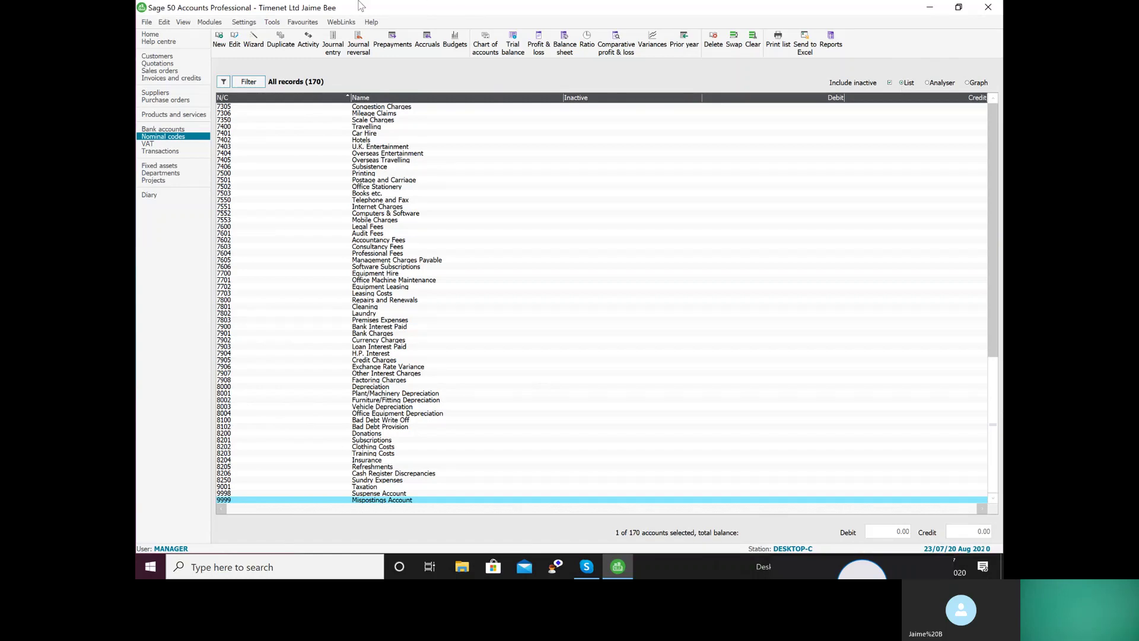
Enter 31/08/20 as the new default program date, agreeing to close other windows
{"action": "left_click", "coordinate": [252, 23]}
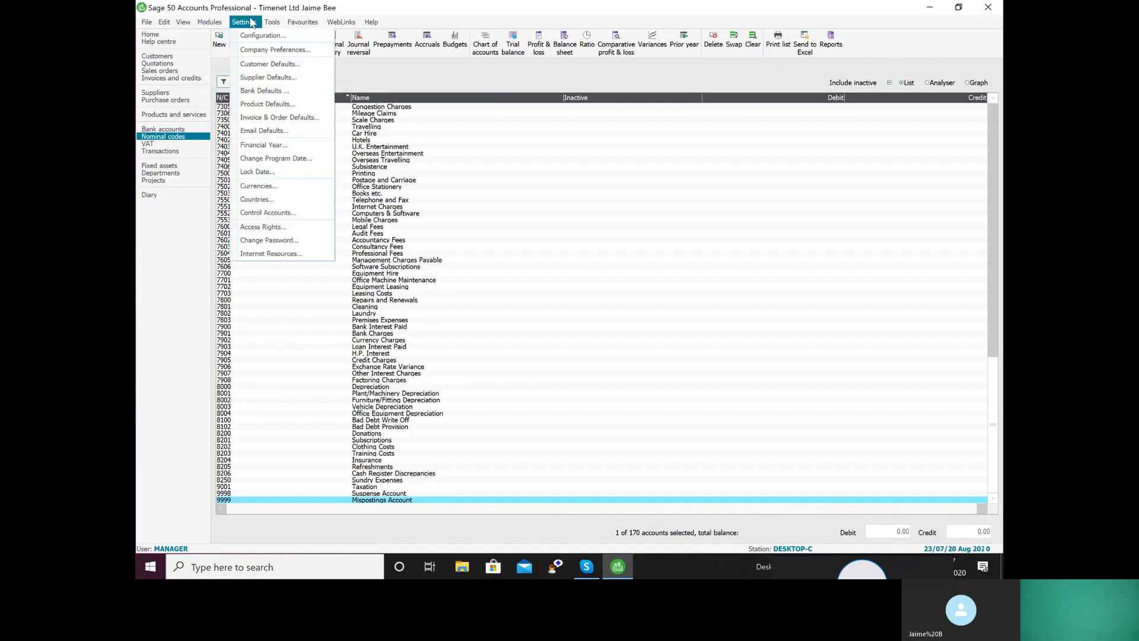
{"action": "left_click", "coordinate": [250, 158]}
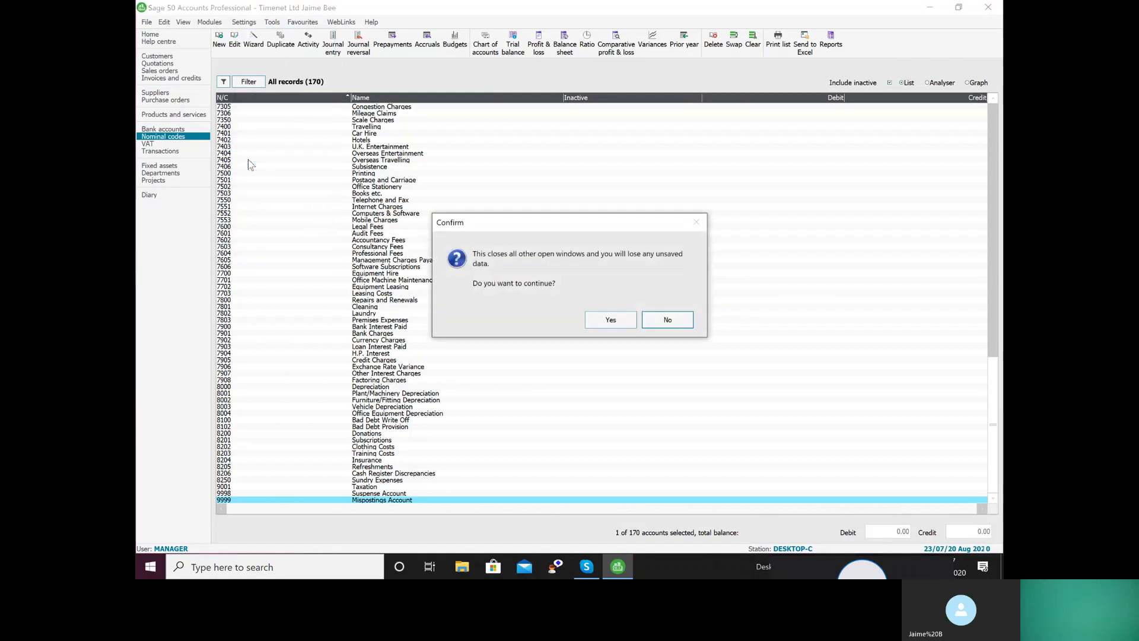
{"action": "left_click", "coordinate": [606, 320]}
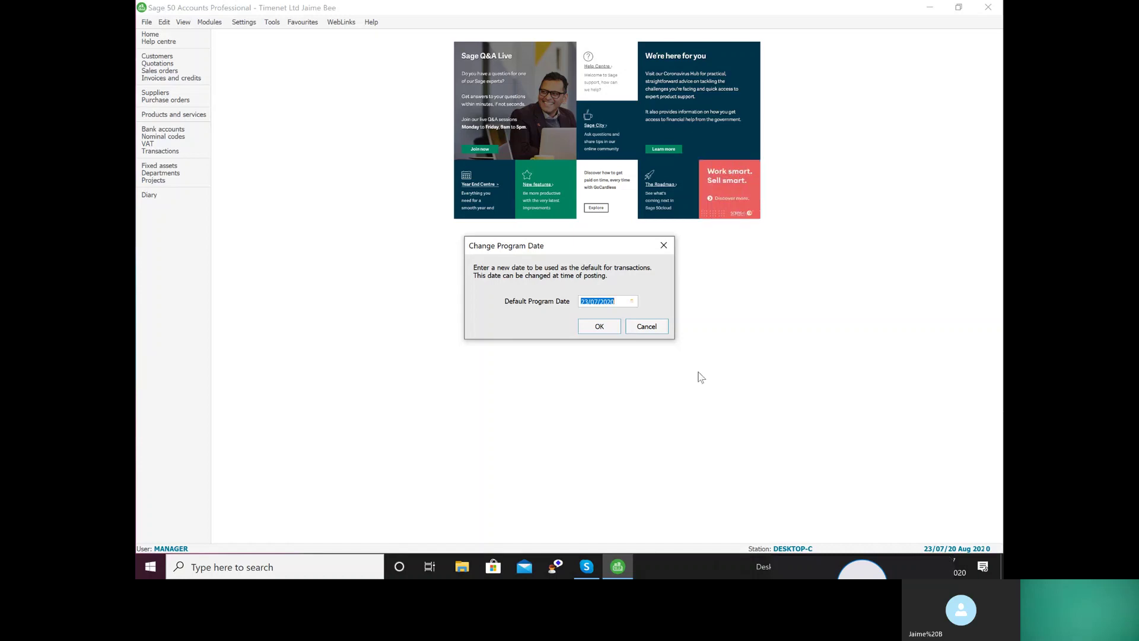
{"action": "type", "text": "31/08/20"}
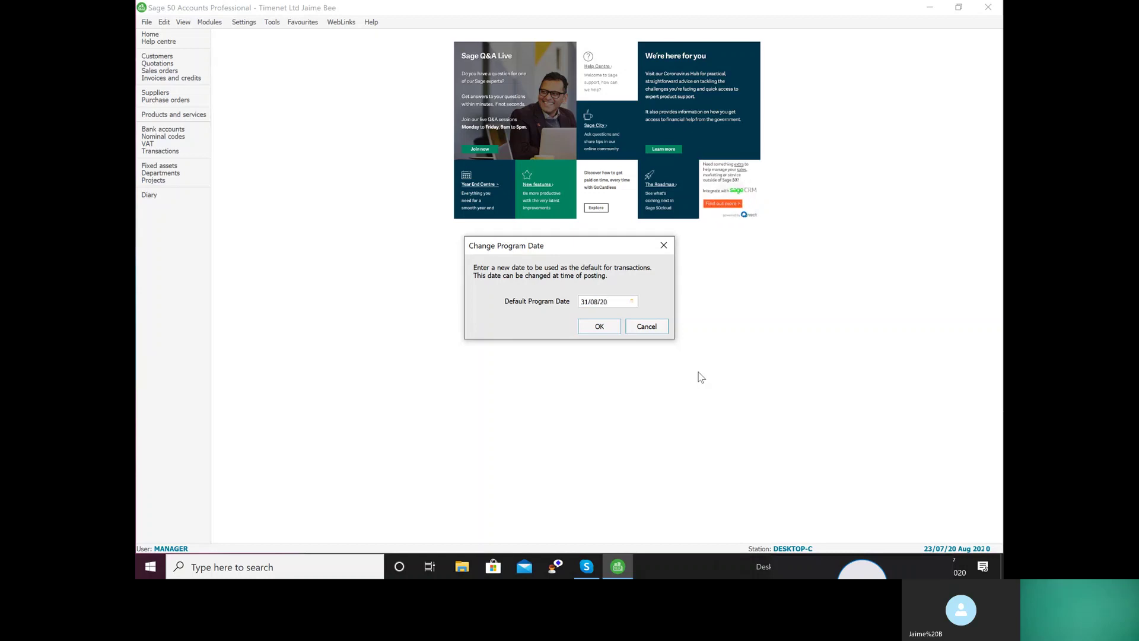
{"action": "left_click", "coordinate": [597, 328]}
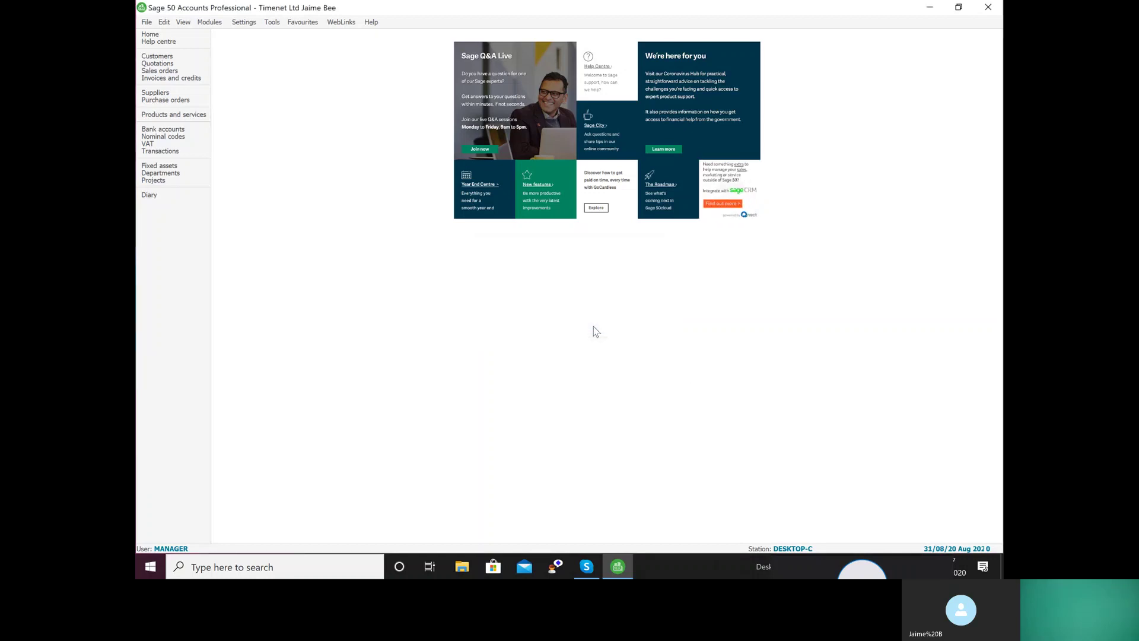